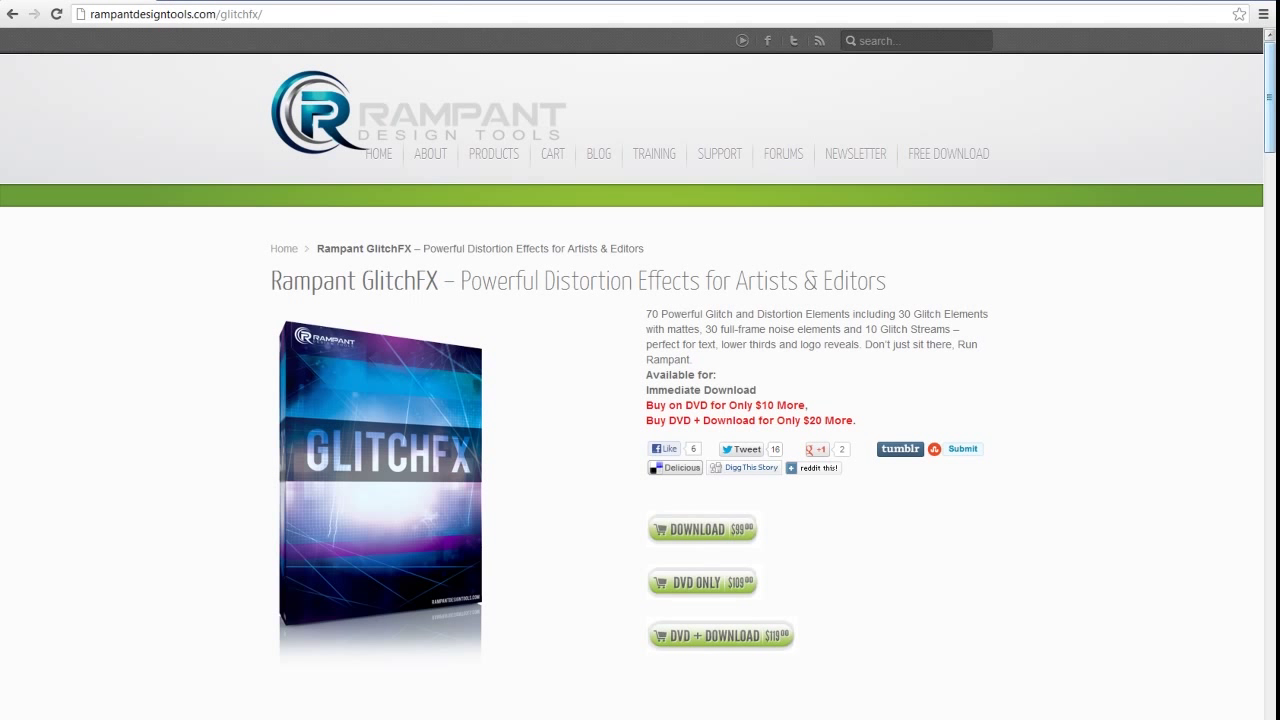
- Scroll down the GlitchFX page and play the promo video of the glitched logo on a TV
left_click_drag(1270, 100, 1263, 192)
left_click(700, 366)
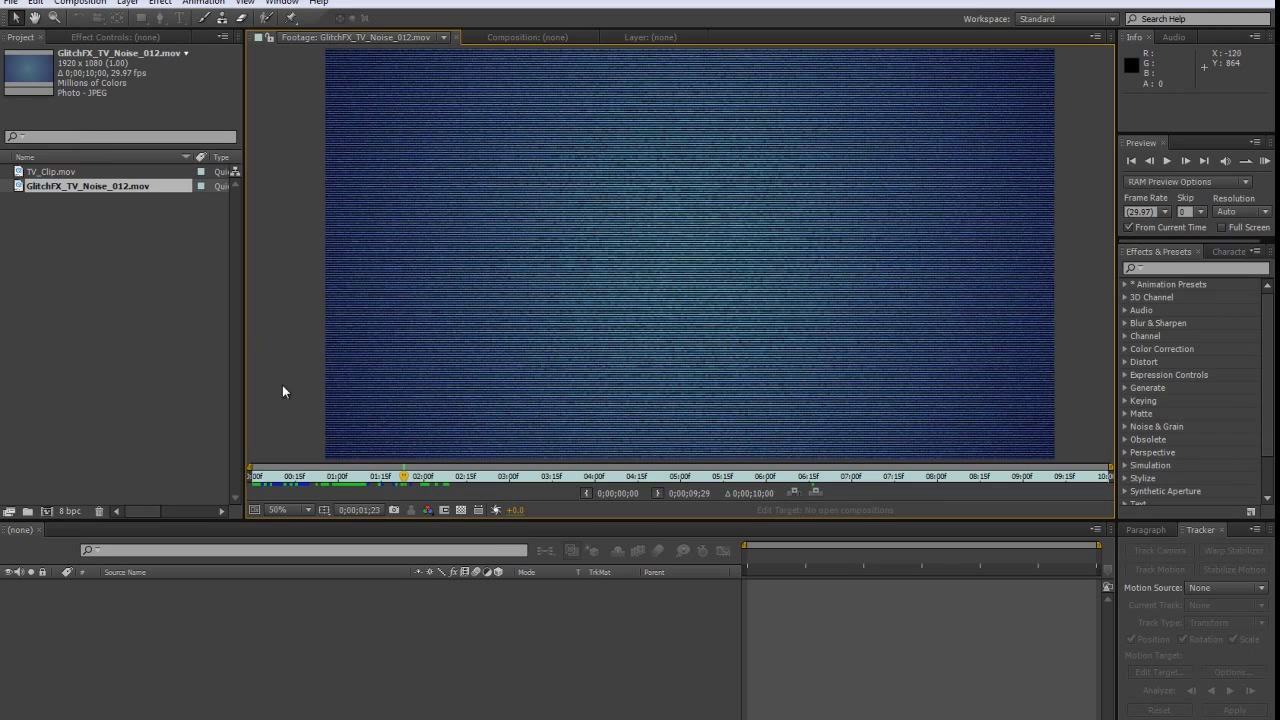
- Scrub the noise clip back to its start, then open TV_Clip.mov and preview its later frames
left_click_drag(405, 476, 261, 481)
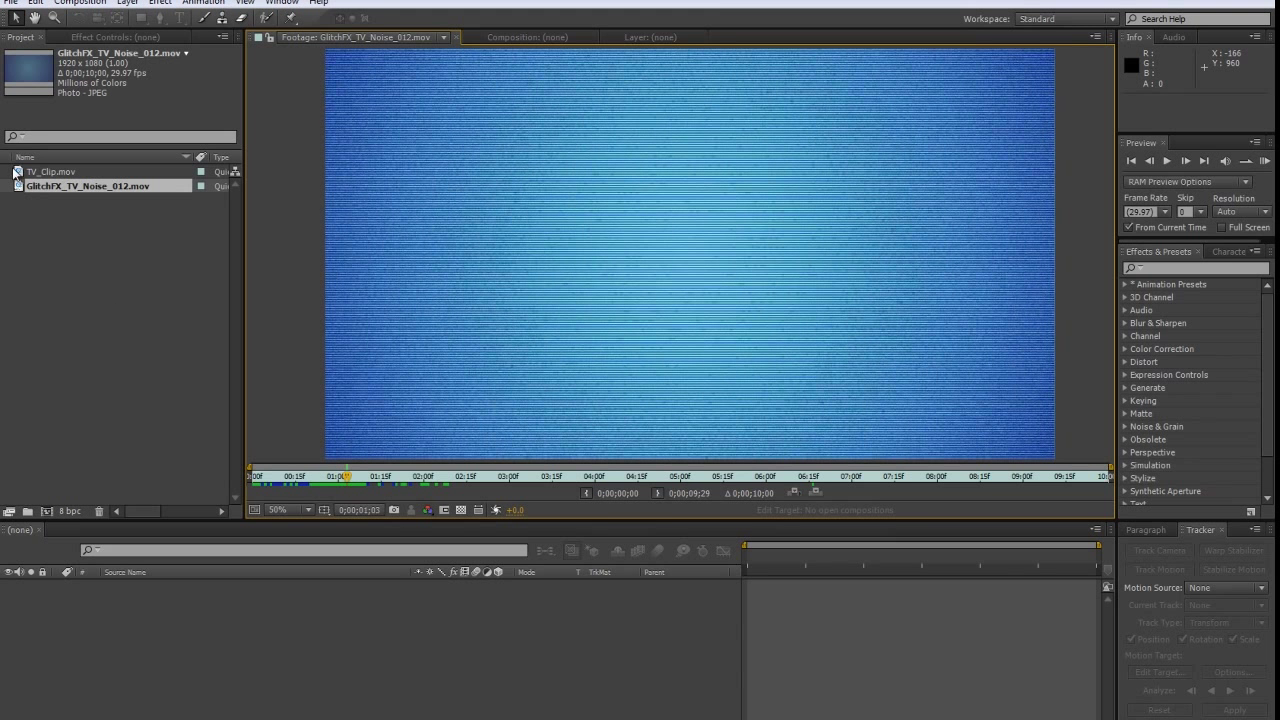
double_click(16, 173)
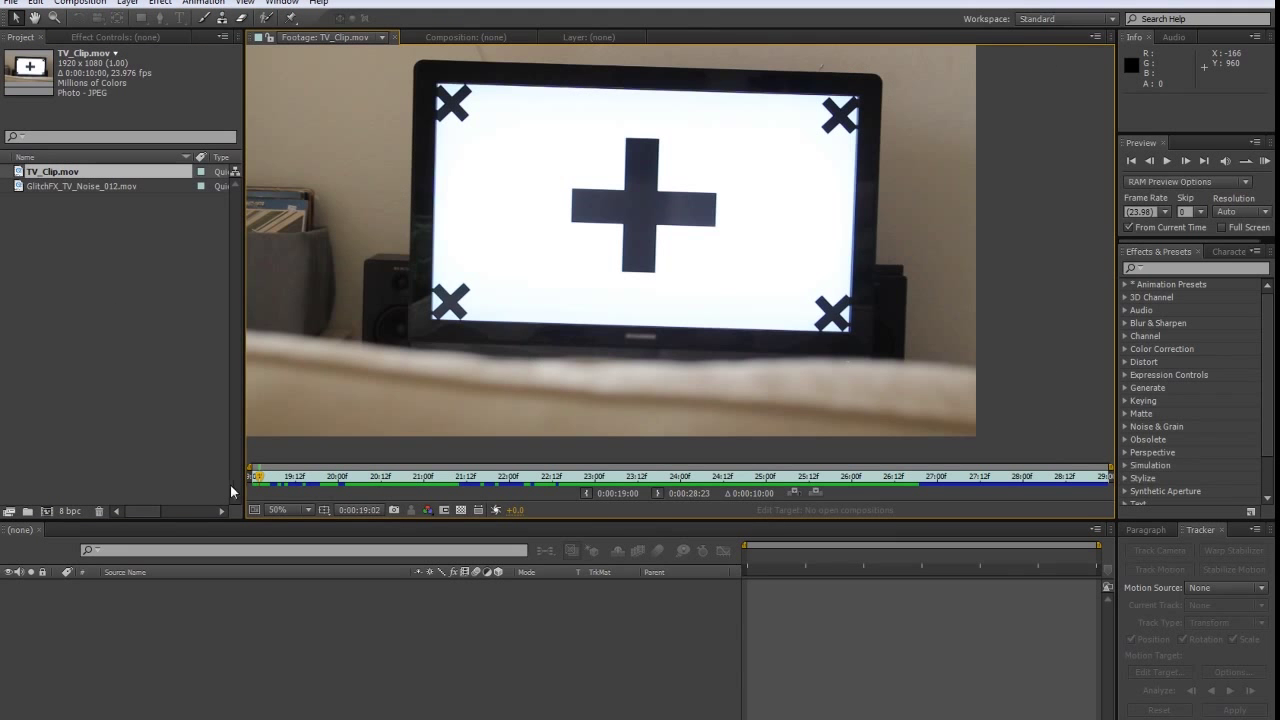
left_click_drag(260, 478, 737, 496)
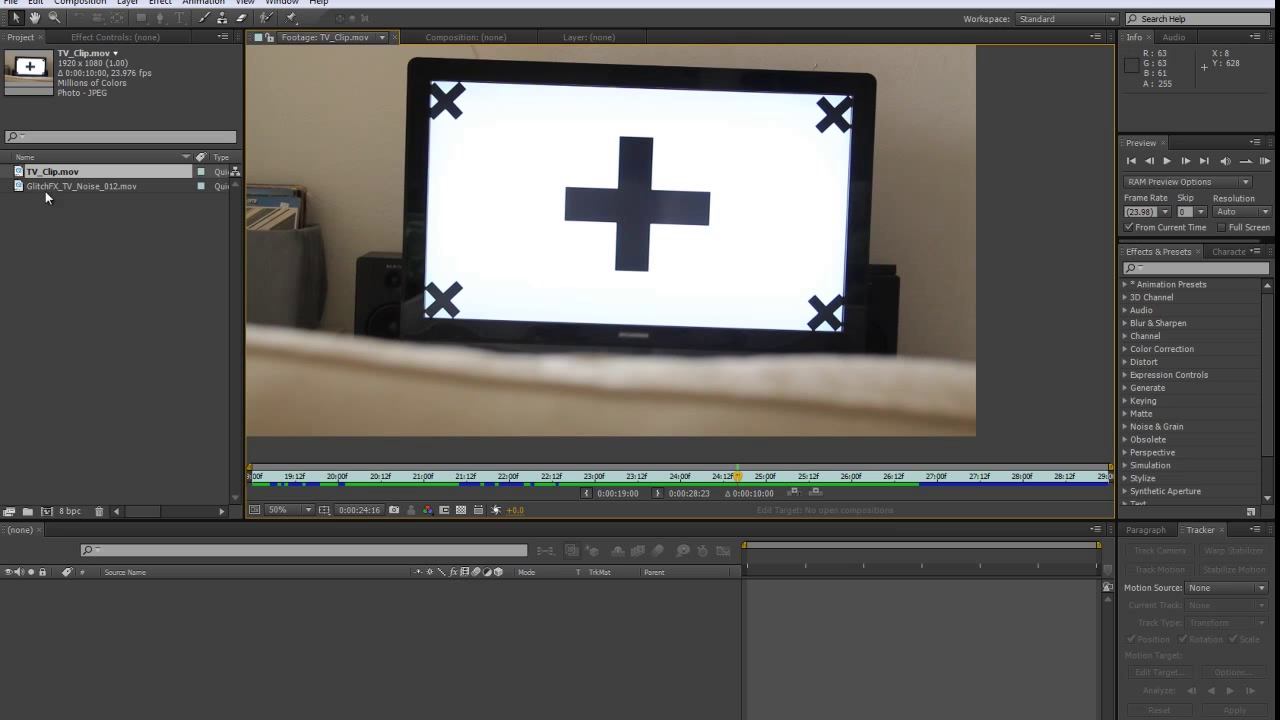
- Build a TV_Clip composition from TV_Clip.mov and add a Null 1 null object layer
left_click_drag(28, 174, 59, 339)
left_click_drag(60, 509, 44, 511)
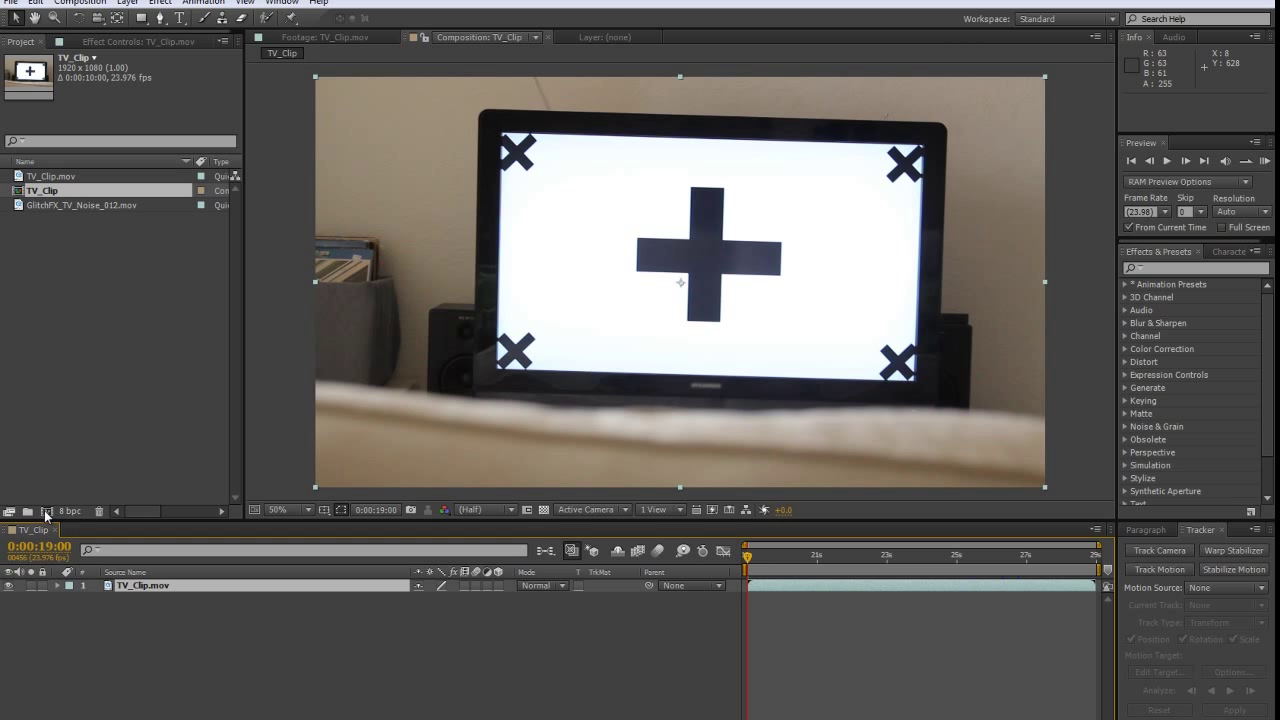
right_click(355, 649)
mouse_move(408, 494)
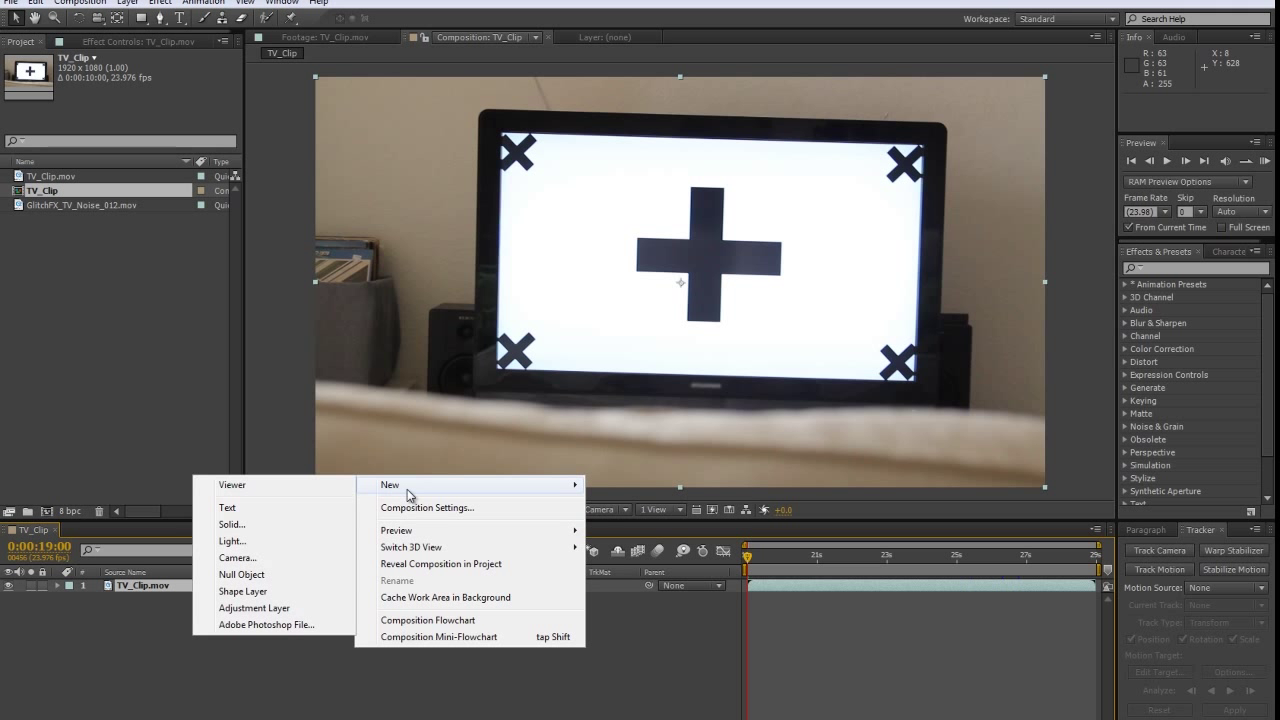
left_click(256, 574)
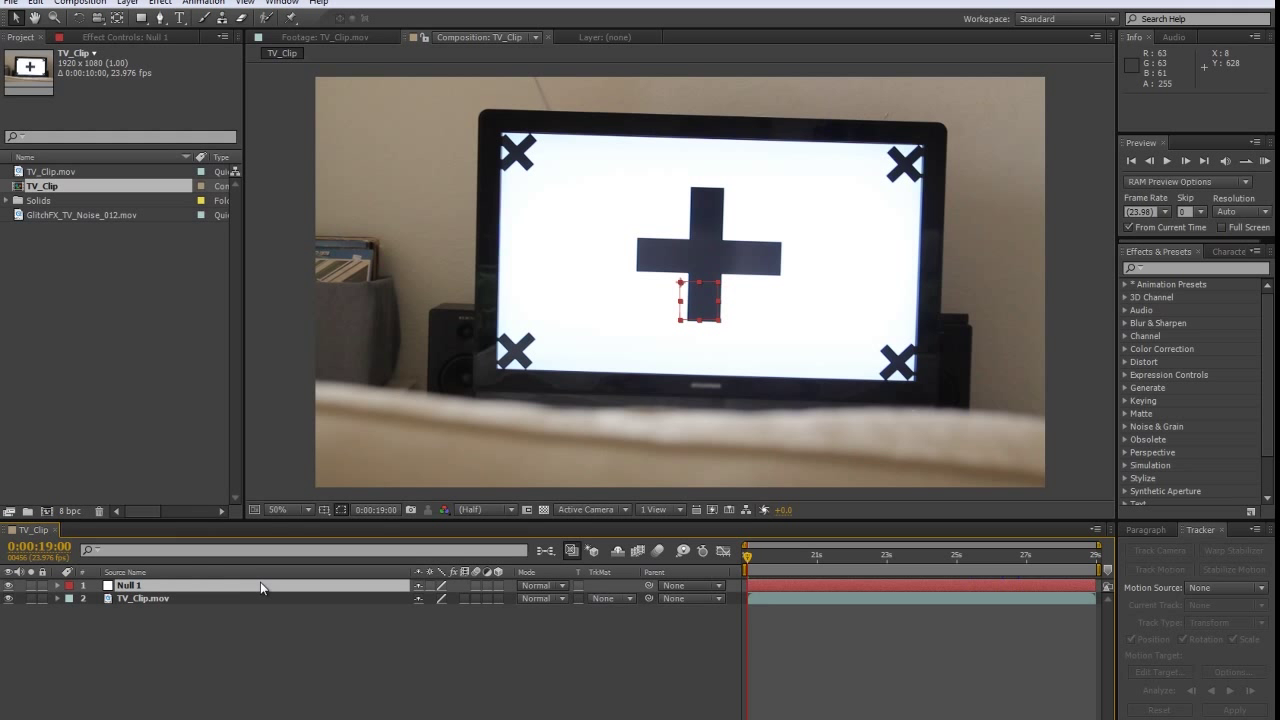
- Start a motion track on TV_Clip.mov covering position, rotation and scale
left_click(138, 598)
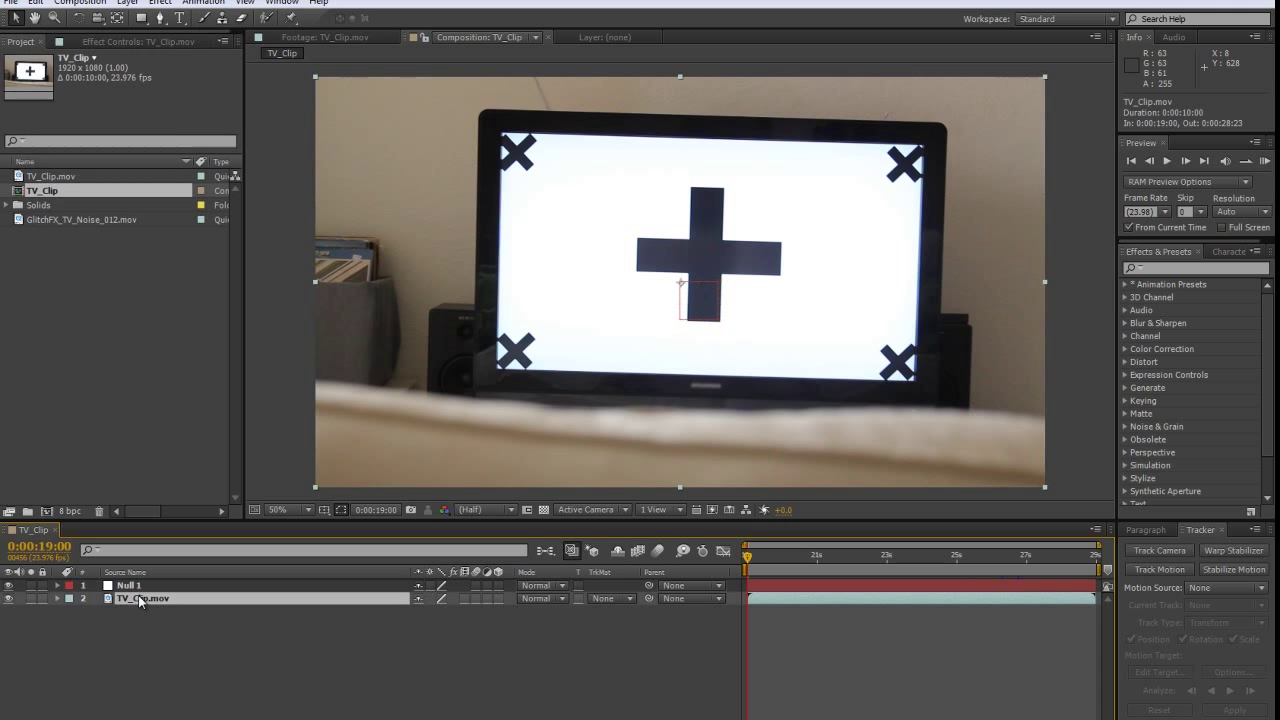
left_click(1154, 570)
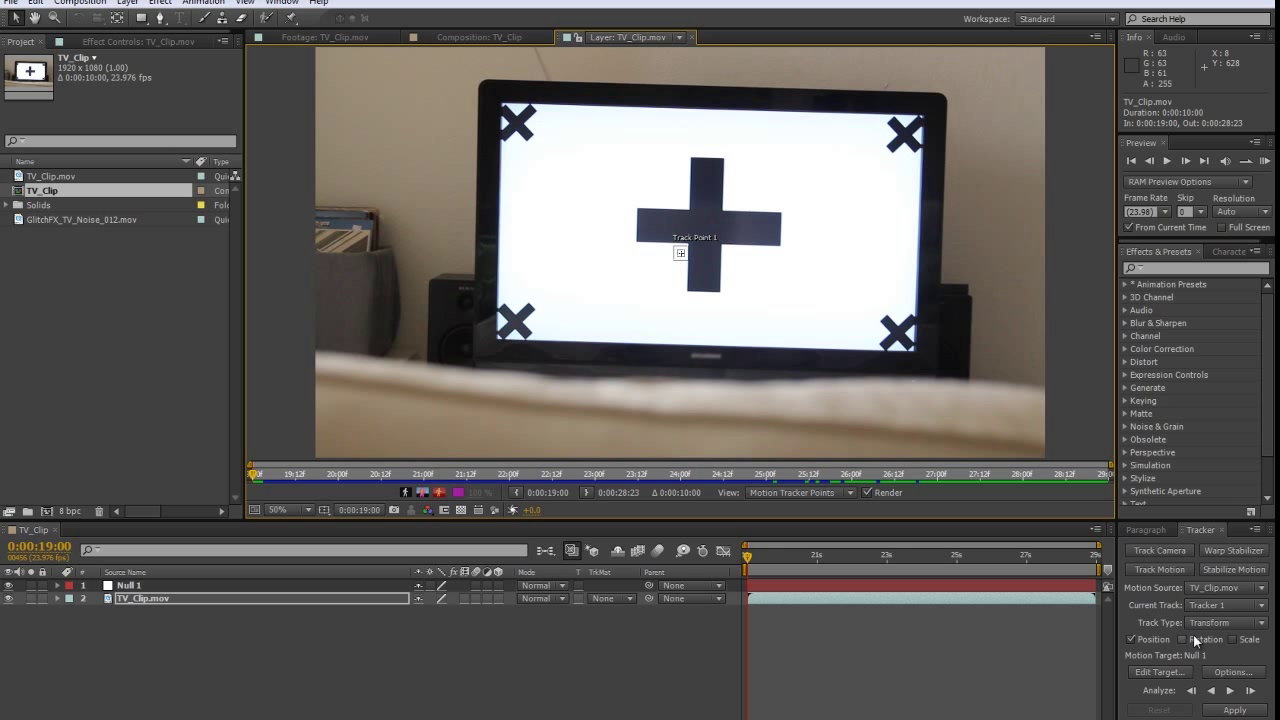
left_click(1194, 636)
left_click(1236, 642)
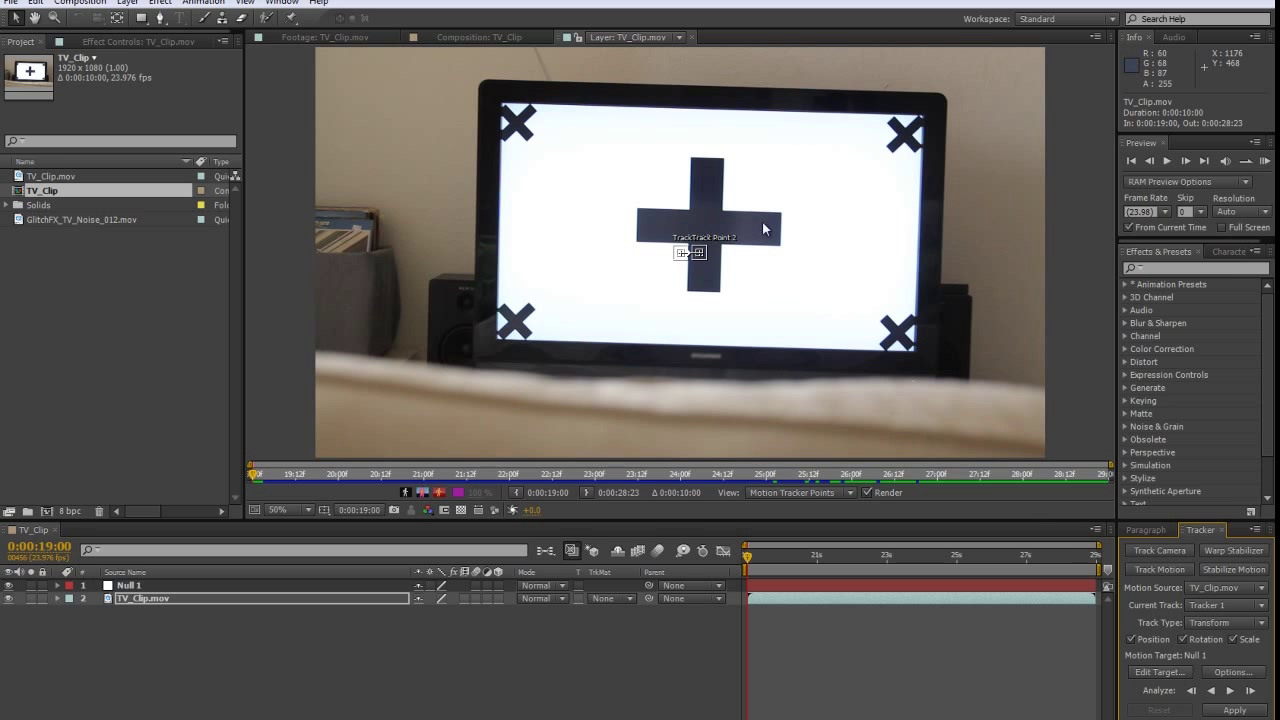
- Zoom in, place both track points on the cross's arm ends, and analyse forward
key("period")
key("period")
left_click_drag(875, 171, 792, 347)
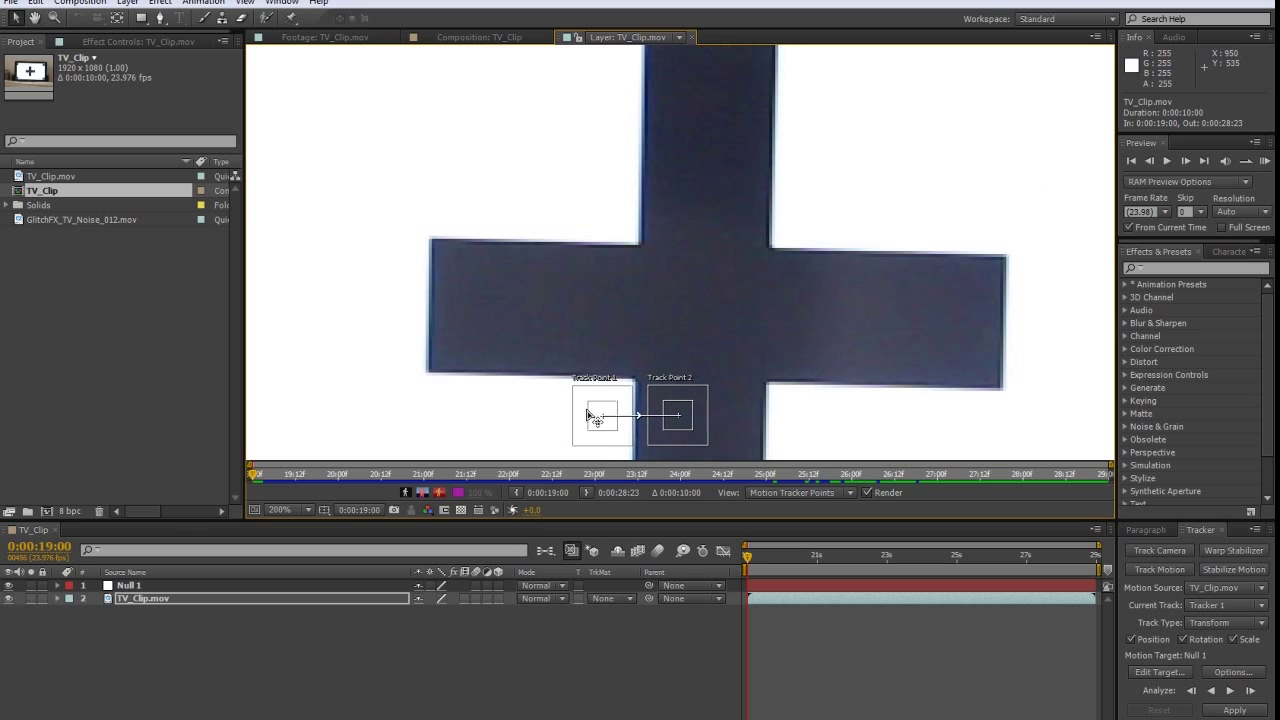
left_click_drag(612, 428, 531, 333)
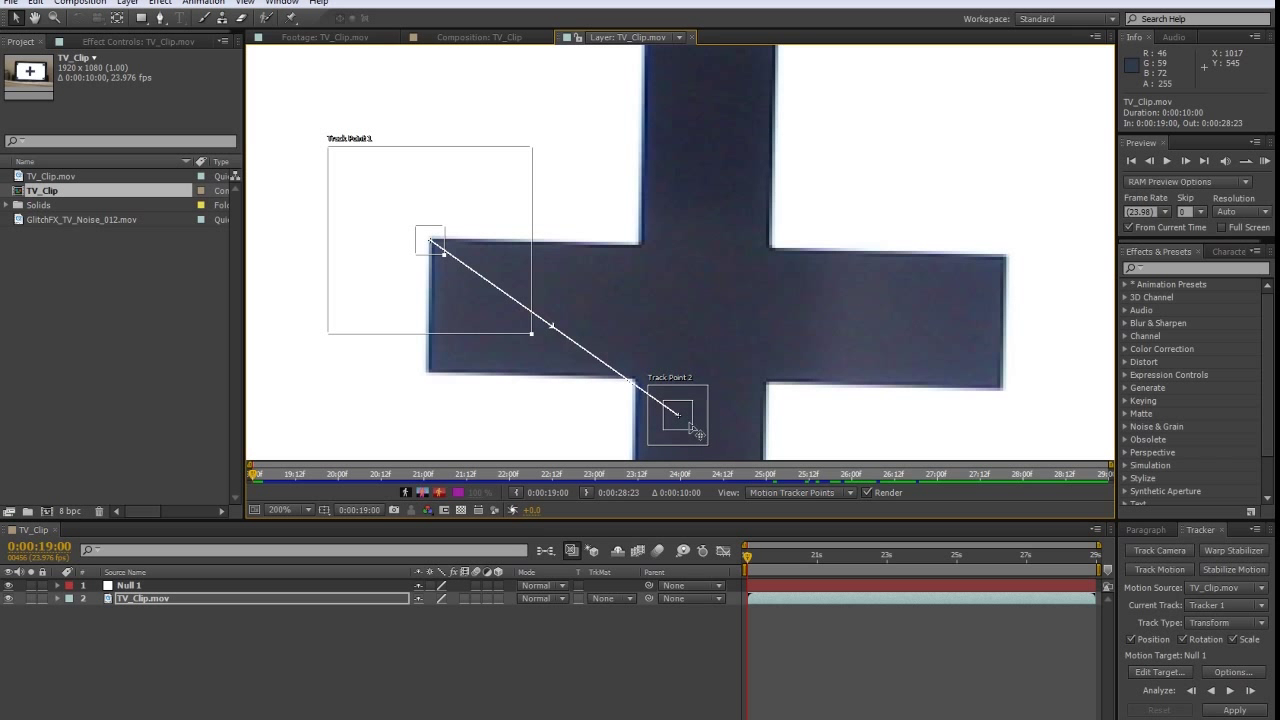
left_click_drag(701, 438, 1080, 363)
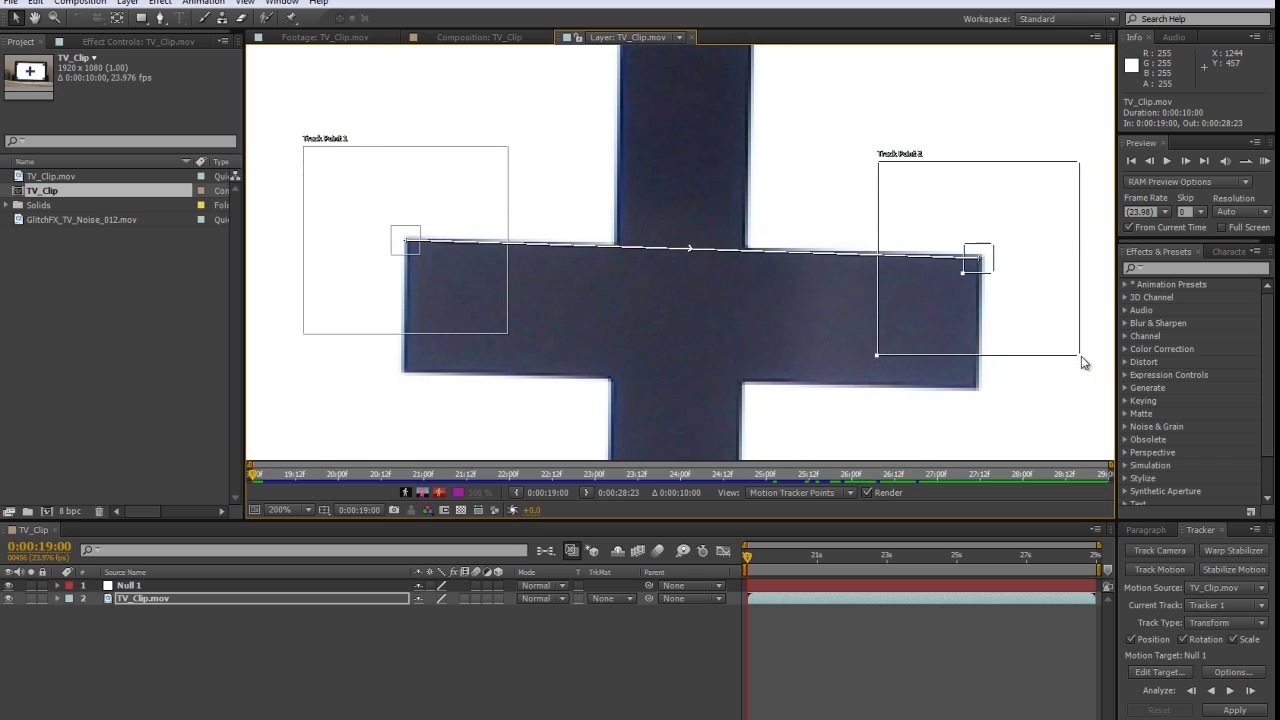
key("comma")
key("comma")
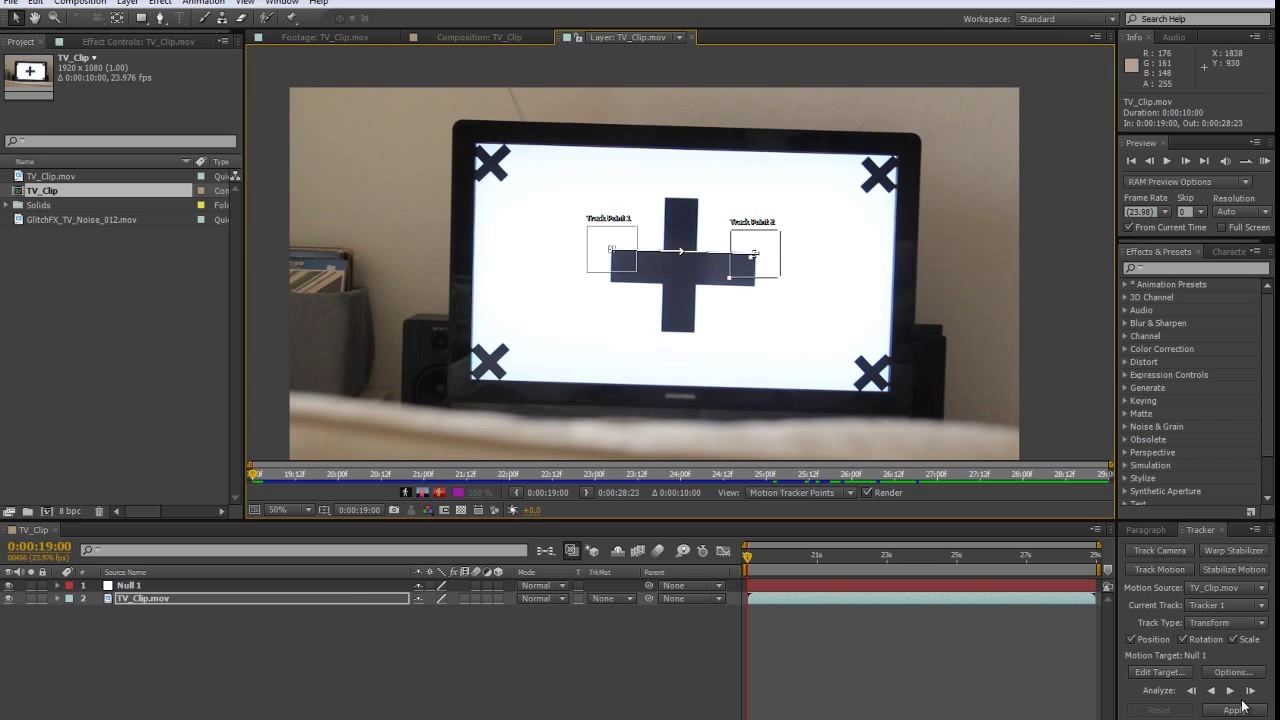
left_click(1250, 690)
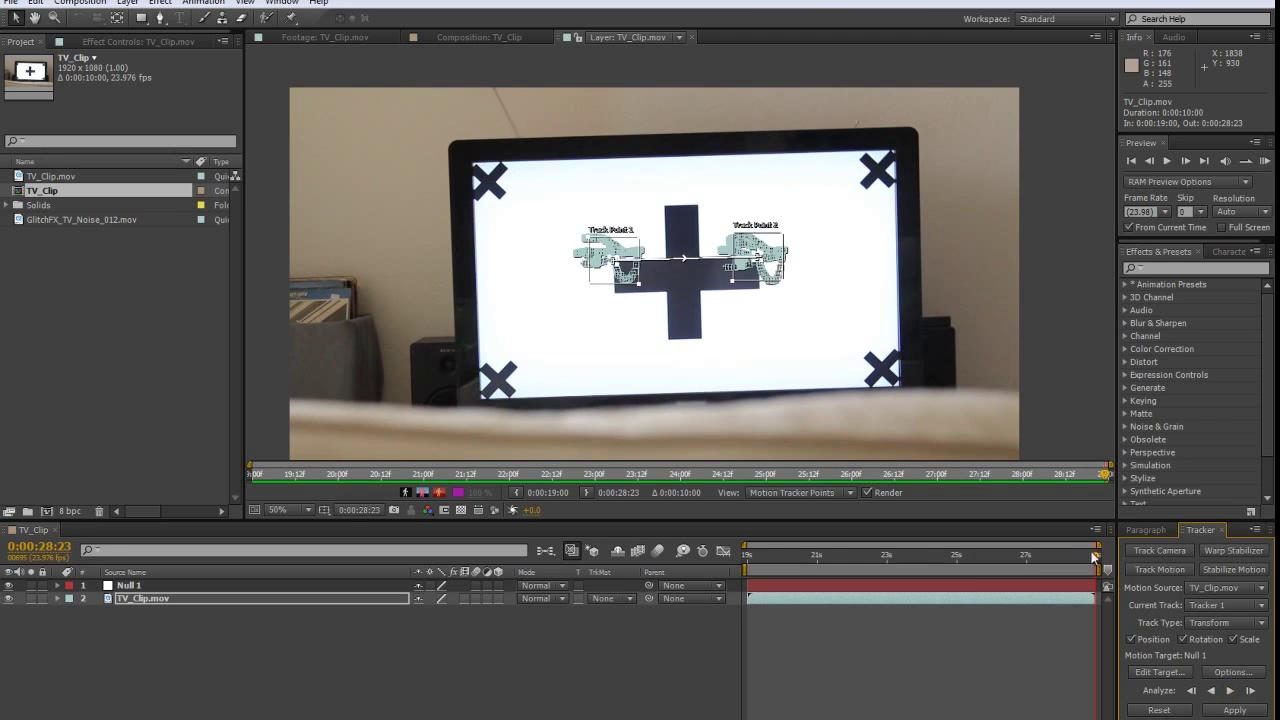
- Return to the first frame and apply the tracking data to Null 1 in X and Y
left_click_drag(1095, 556, 752, 556)
left_click_drag(751, 647, 714, 655)
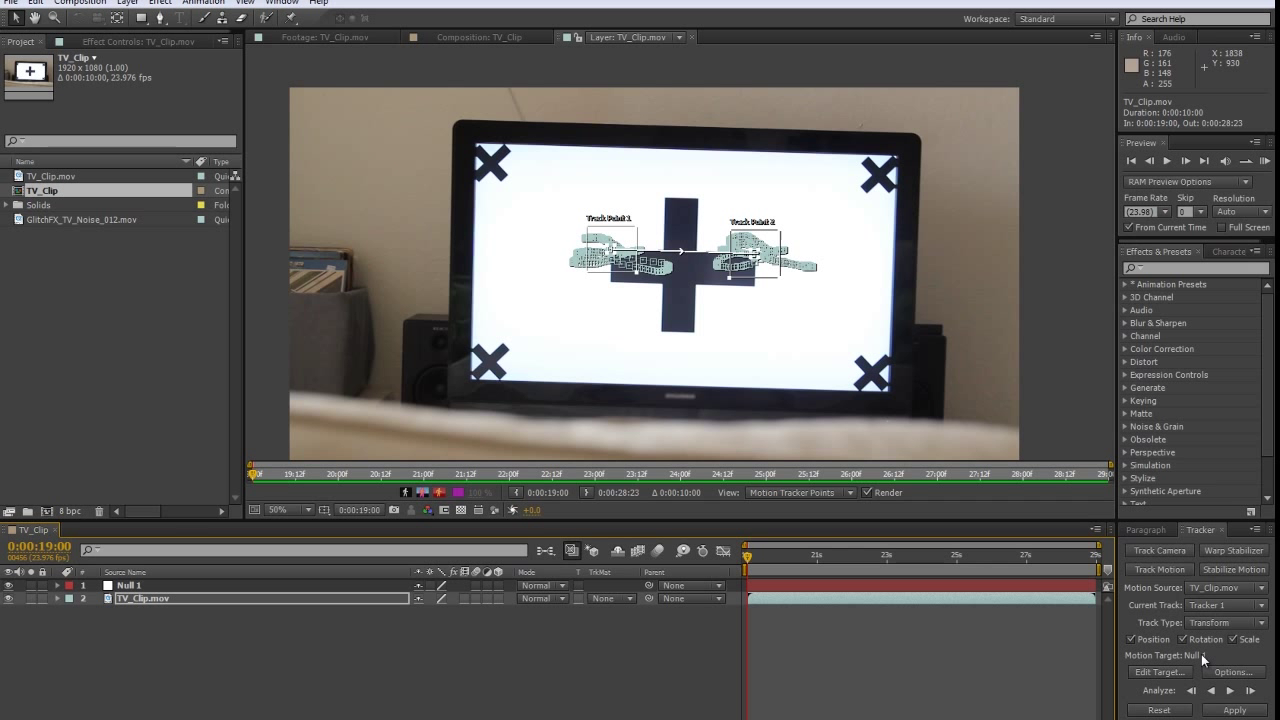
left_click(1234, 711)
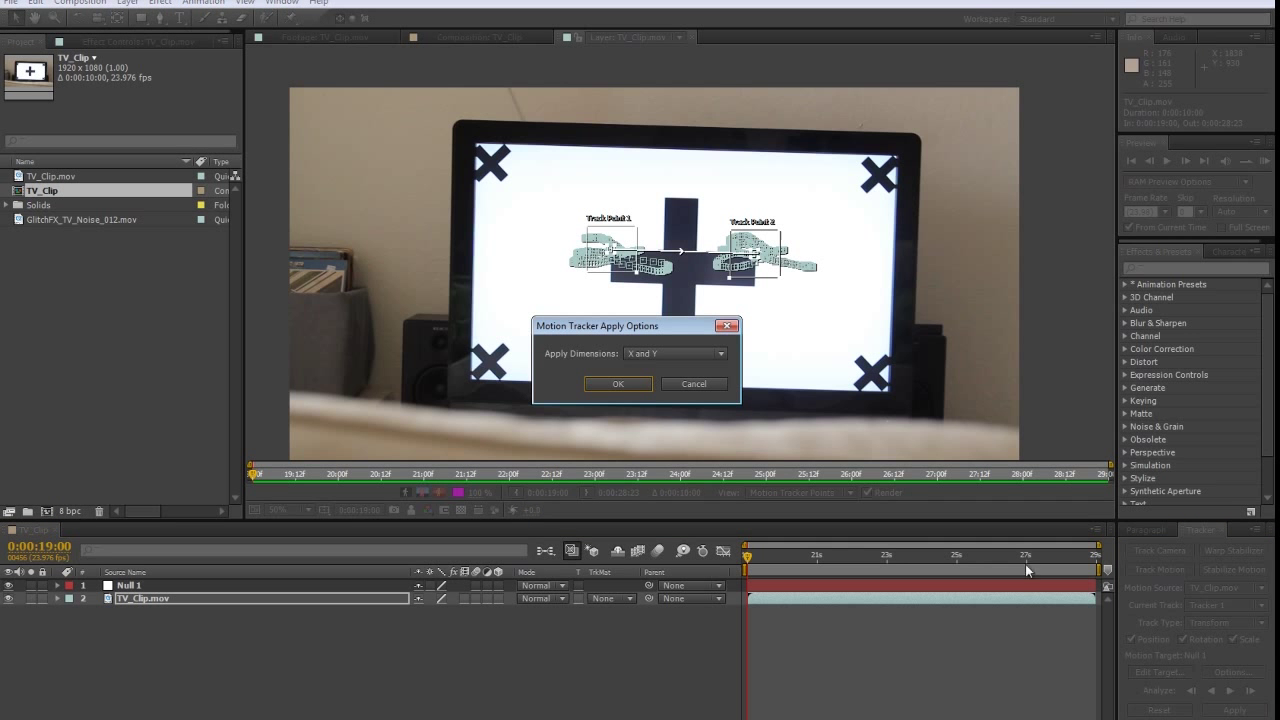
left_click(618, 384)
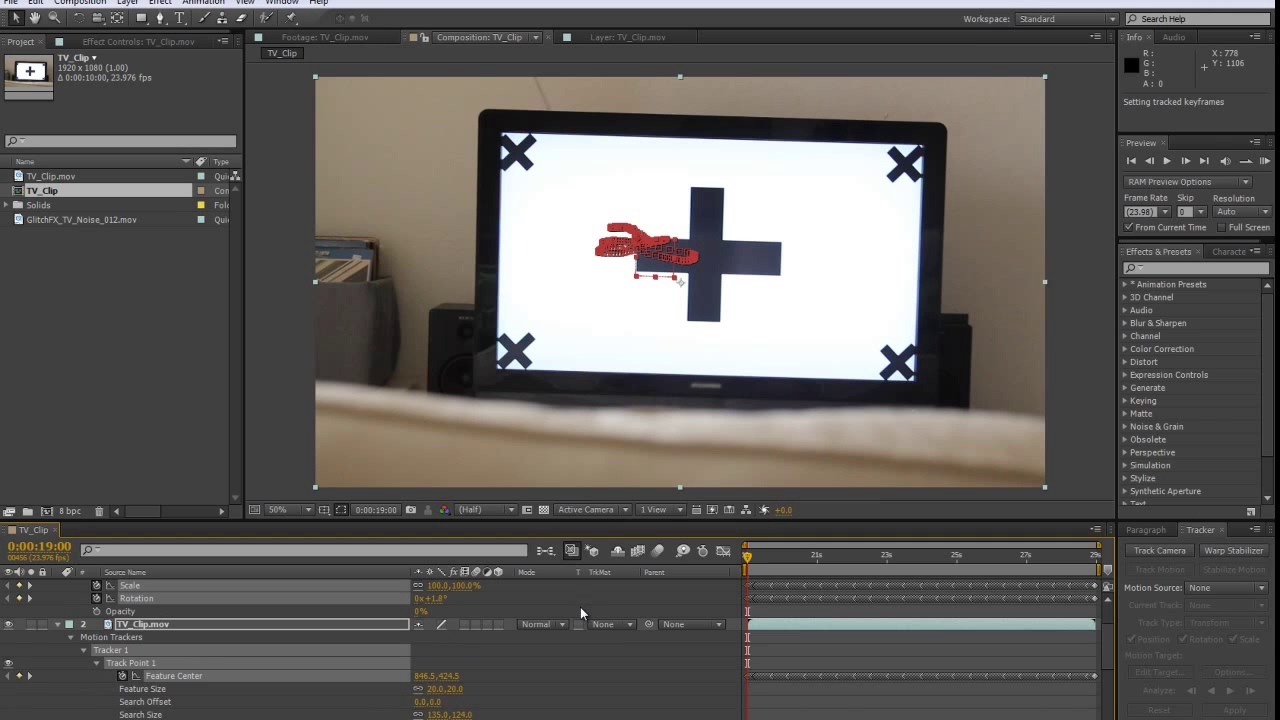
- Collapse all layer properties and deselect the layers
key("ctrl+a")
key("u")
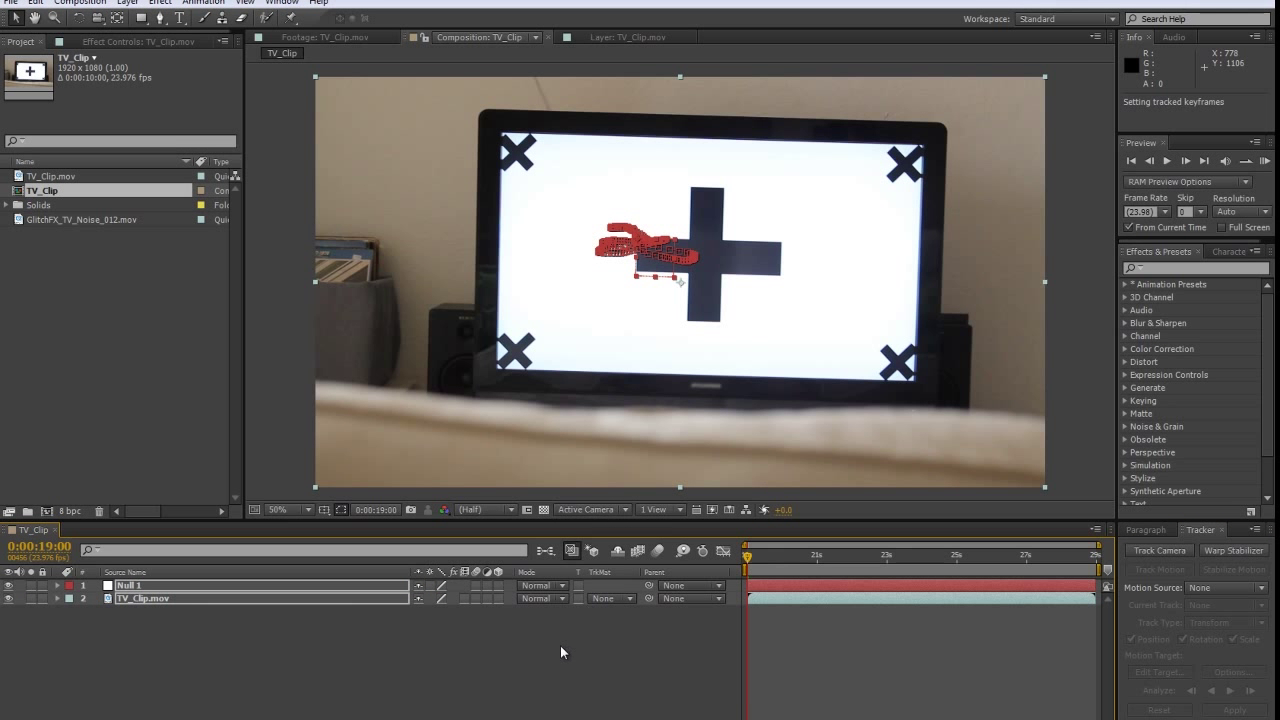
left_click(560, 645)
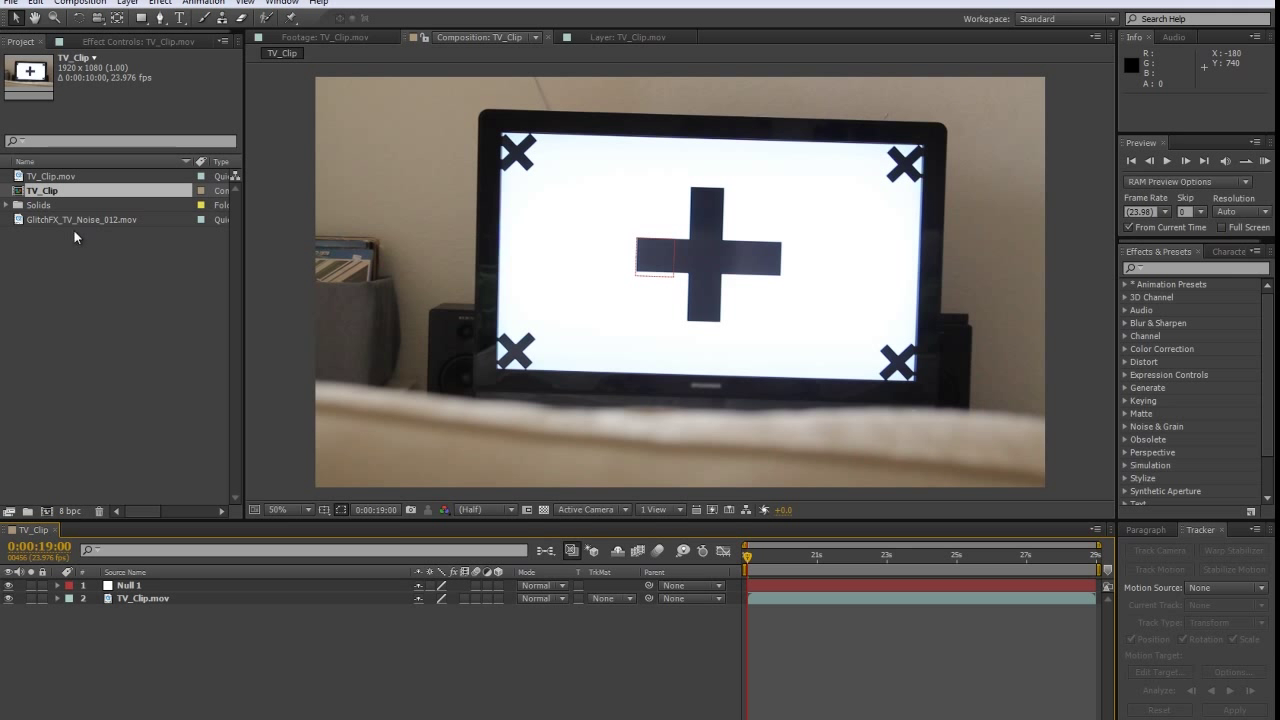
- Add GlitchFX_TV_Noise_012.mov as the top layer and scale and position it over the TV screen
left_click(28, 219)
left_click_drag(164, 515, 189, 581)
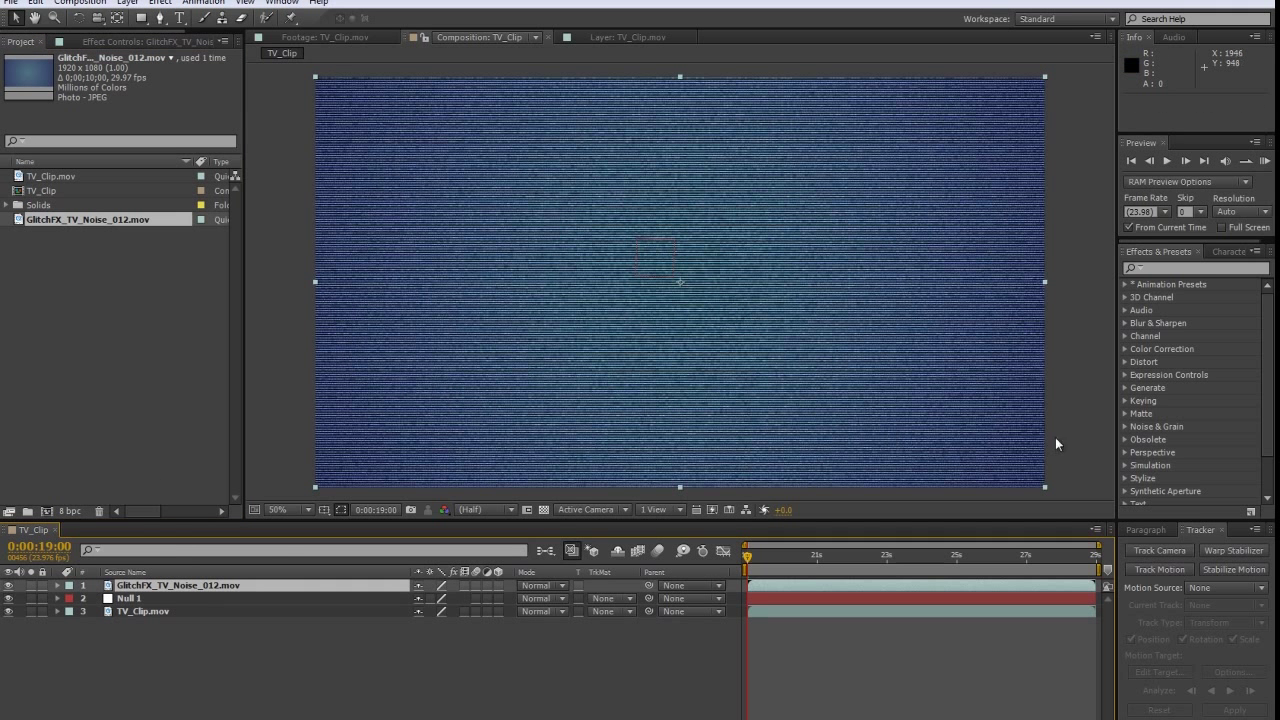
left_click_drag(1045, 487, 1012, 468)
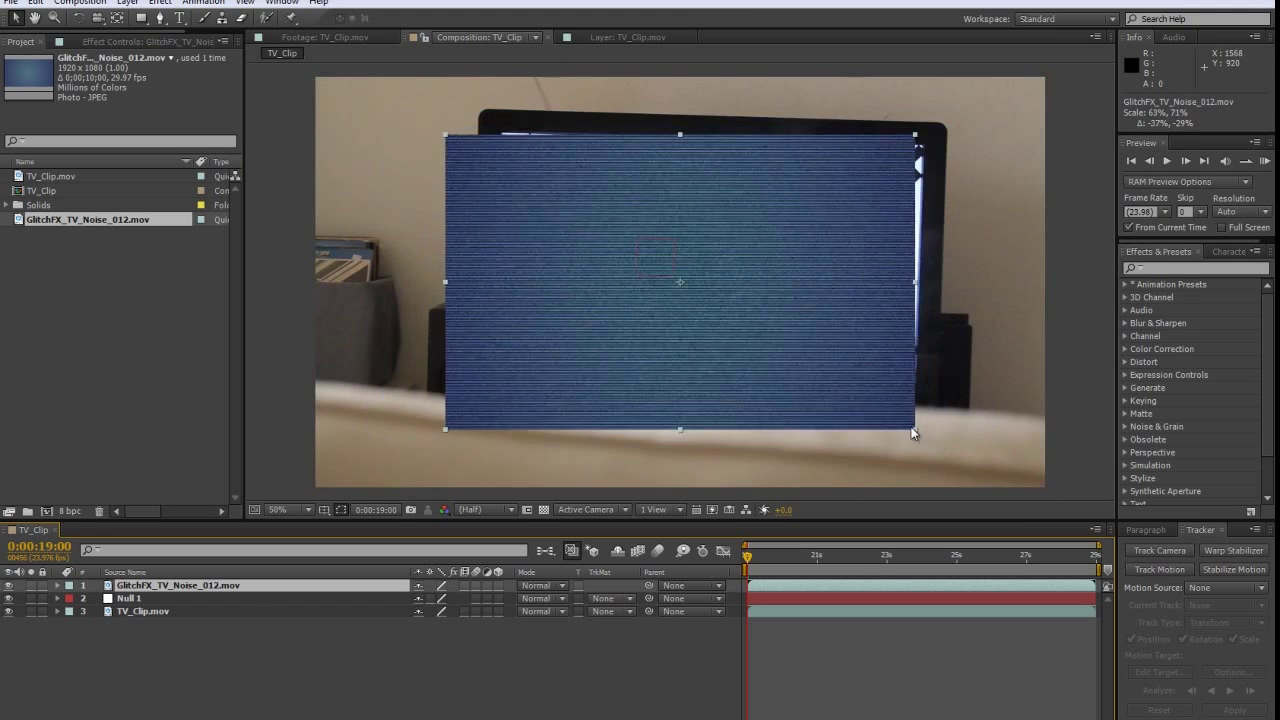
left_click_drag(912, 432, 901, 414)
left_click_drag(829, 372, 860, 349)
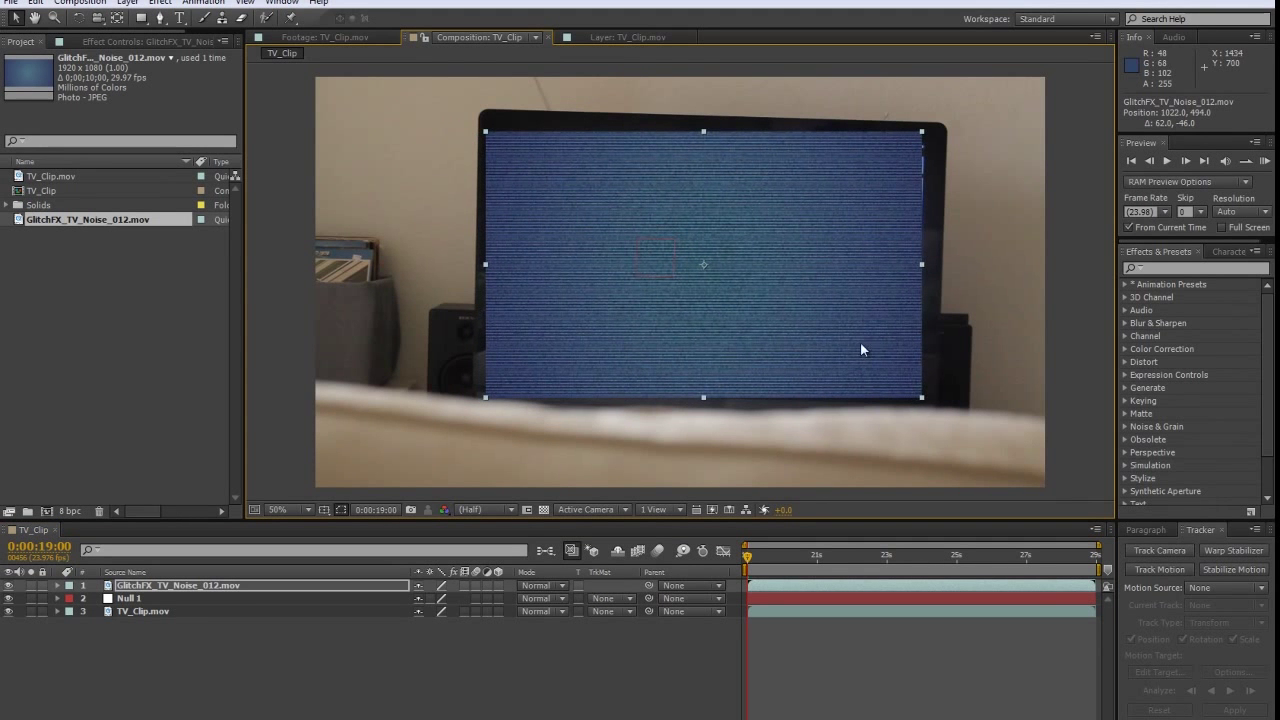
left_click_drag(922, 398, 911, 396)
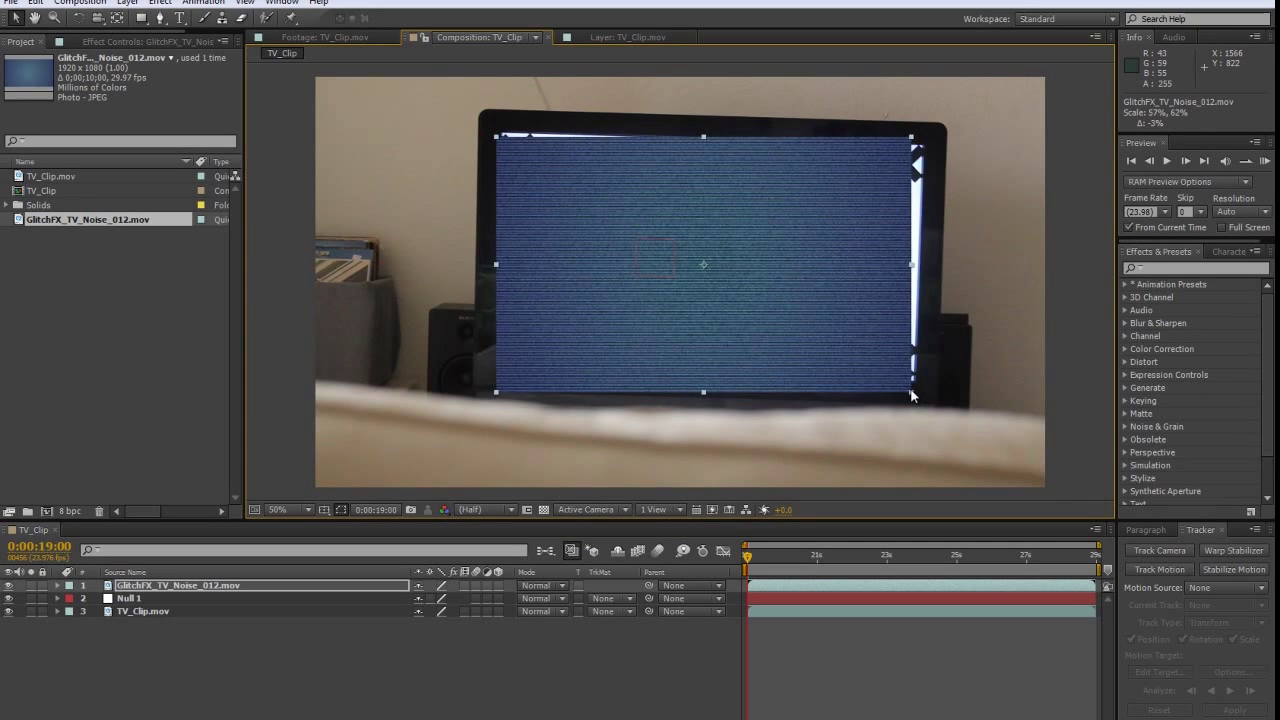
left_click_drag(885, 355, 891, 351)
- Rotate the noise layer 1.7° and stretch it to the screen's edges
key("r")
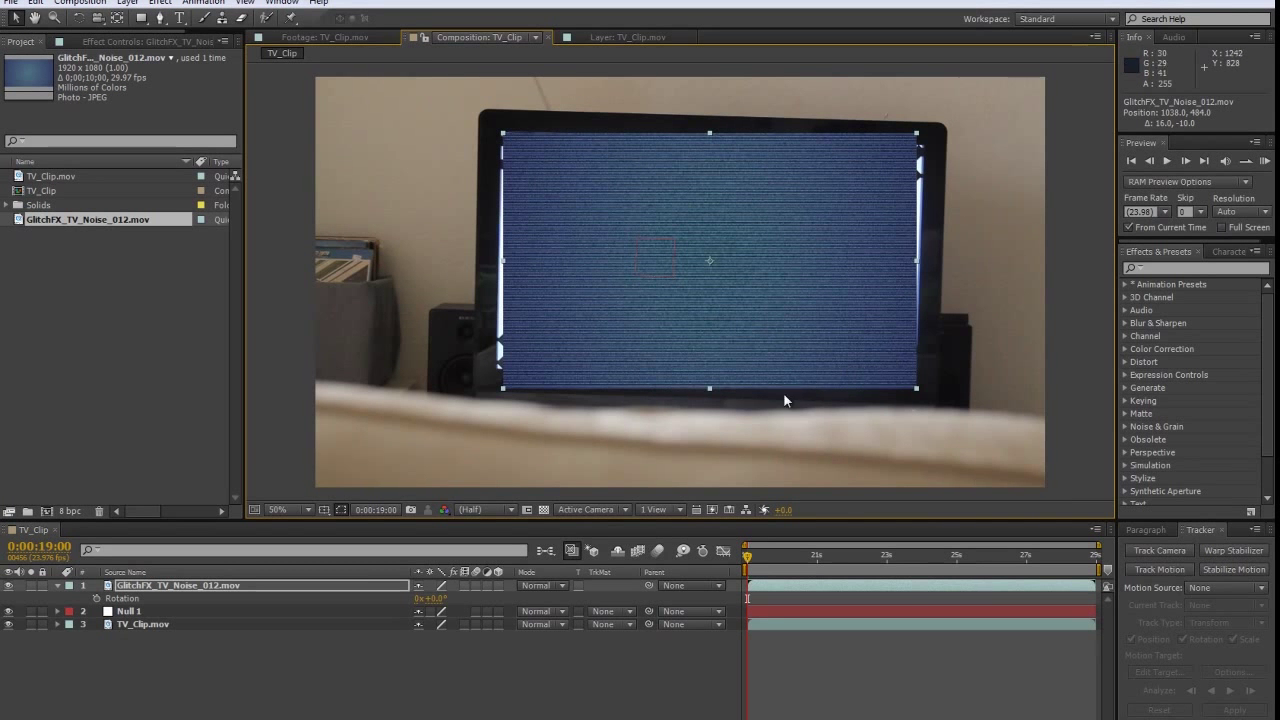
left_click_drag(709, 388, 709, 371)
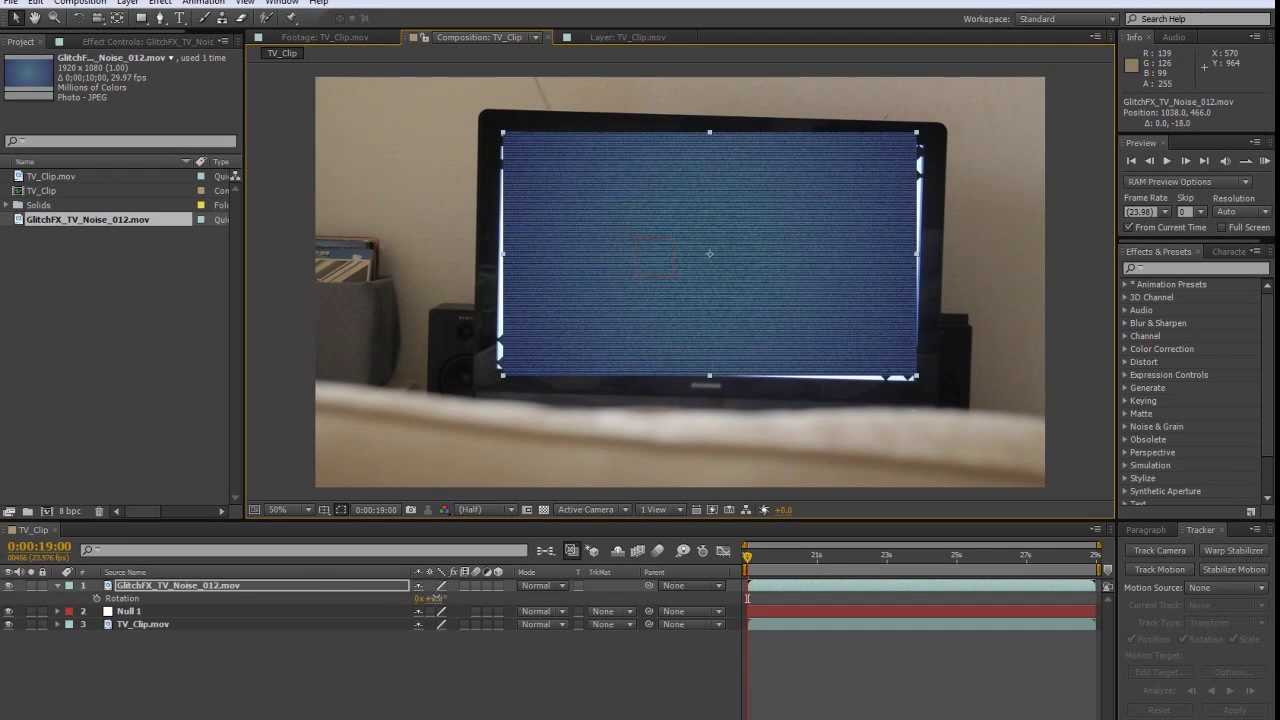
left_click_drag(436, 597, 436, 597)
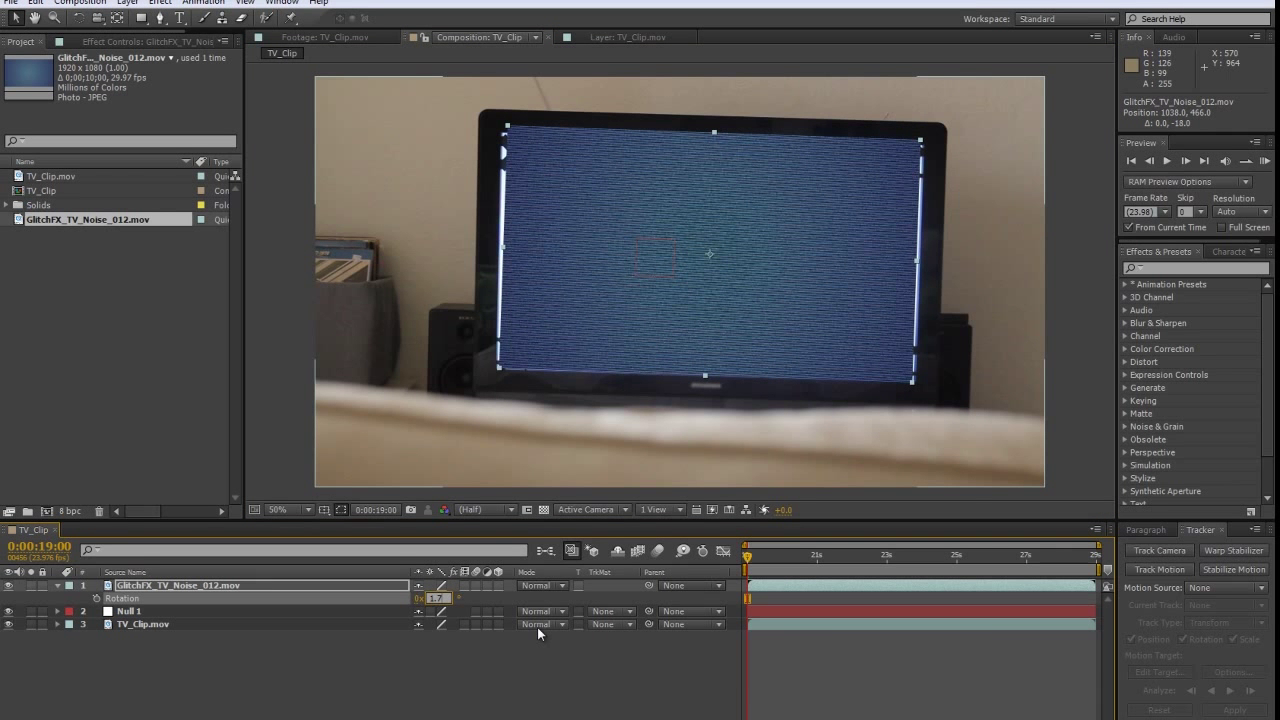
key("Return")
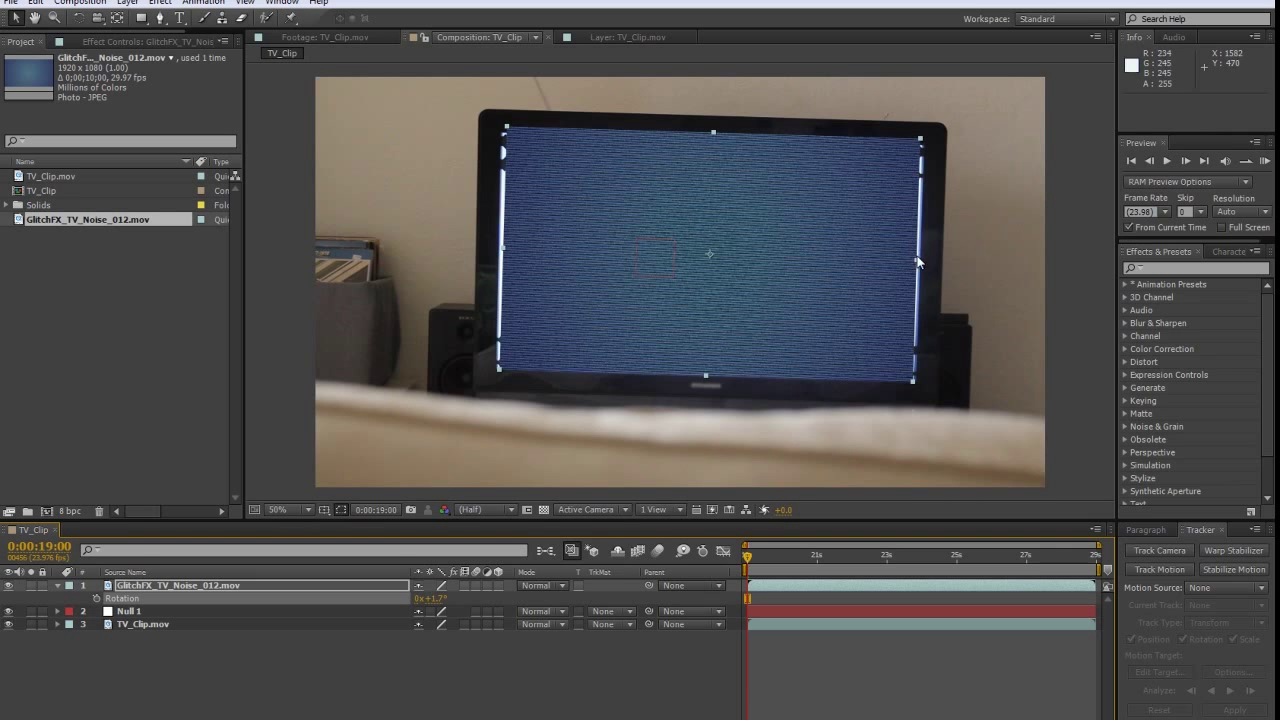
left_click_drag(918, 262, 928, 264)
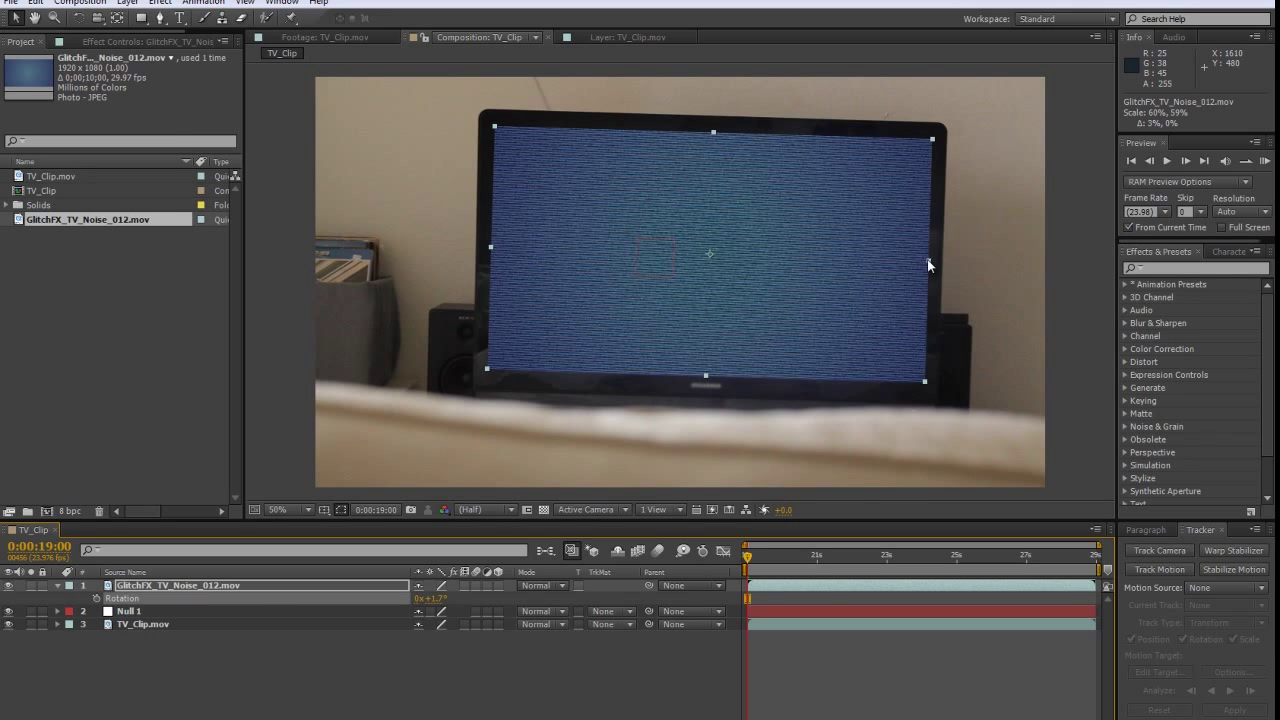
- Parent the GlitchFX noise layer to Null 1 and scrub to check it follows the screen
left_click(1066, 428)
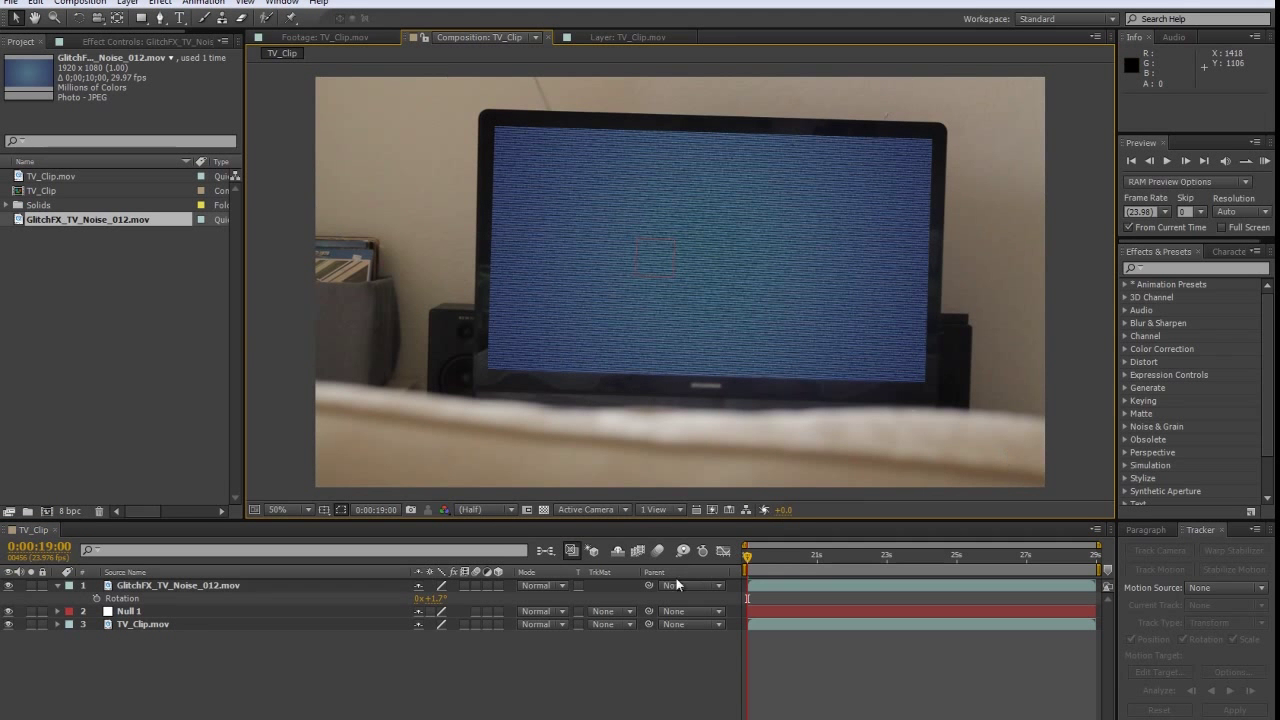
left_click_drag(645, 586, 125, 617)
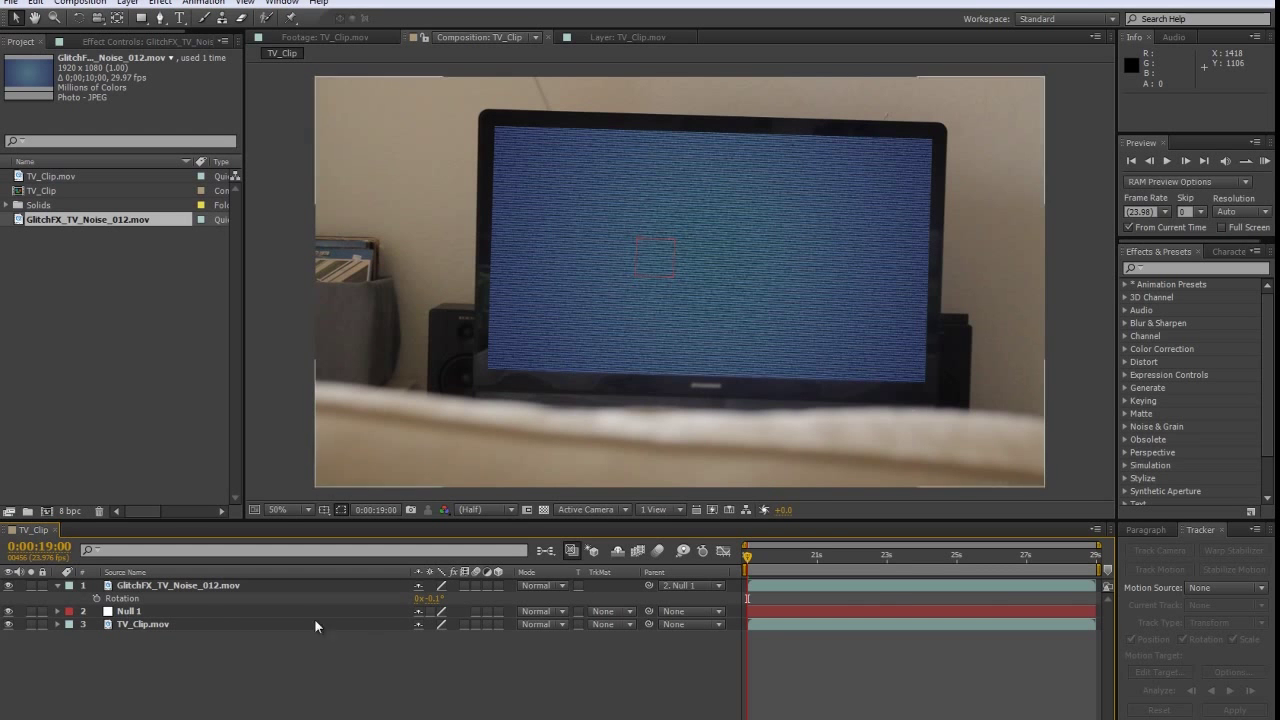
left_click_drag(747, 559, 759, 590)
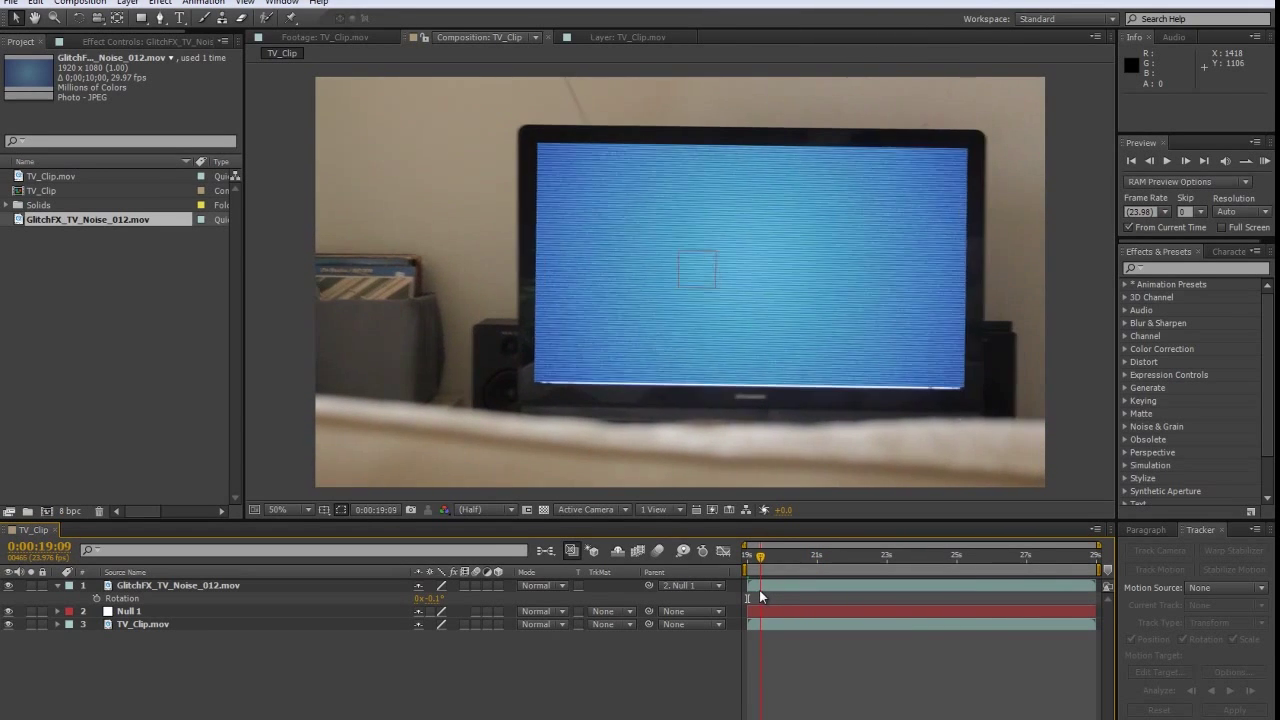
- Stretch the noise layer to 60%, 62% scale, check later frames, and add a second noise copy
left_click(779, 383)
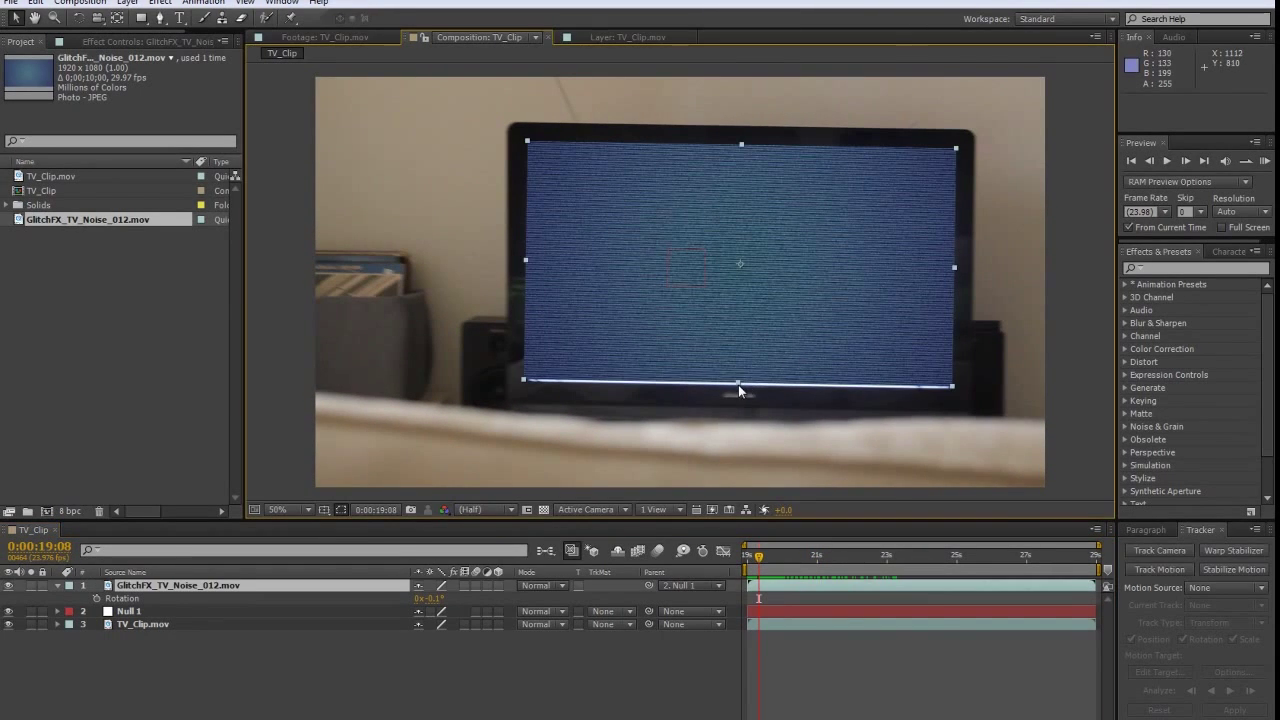
left_click_drag(738, 385, 742, 391)
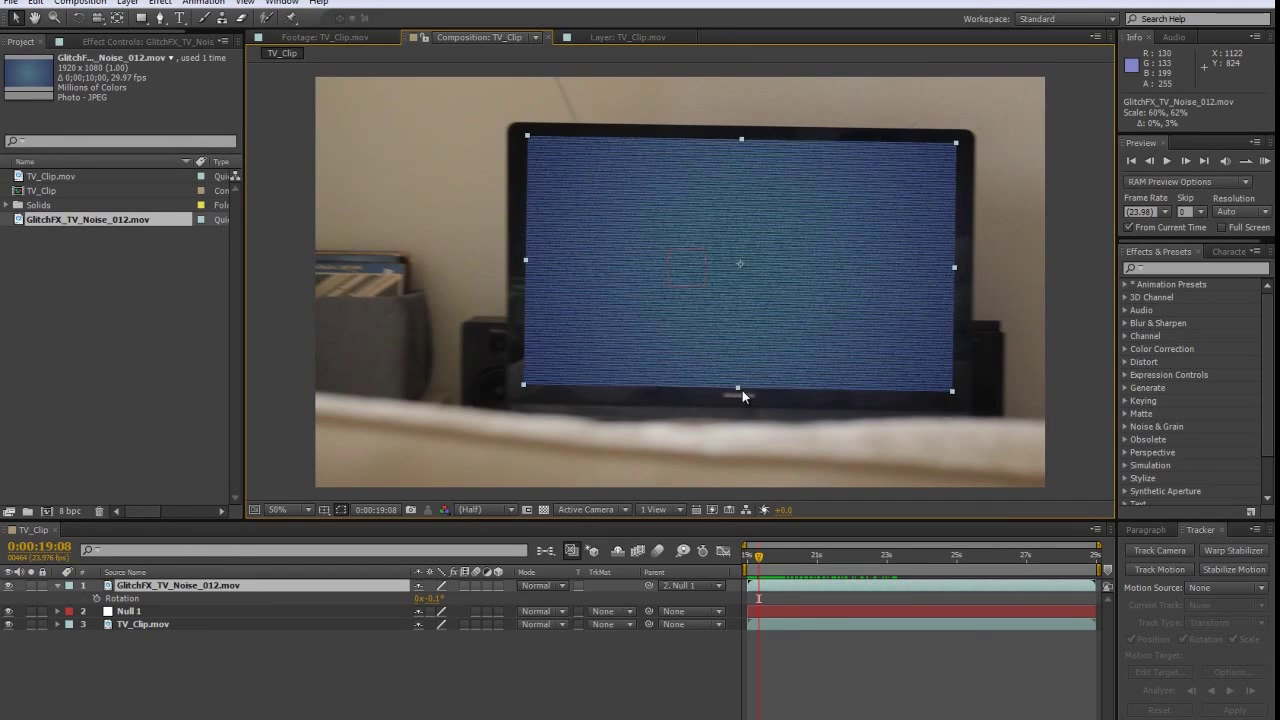
left_click(772, 558)
left_click_drag(772, 560, 1007, 590)
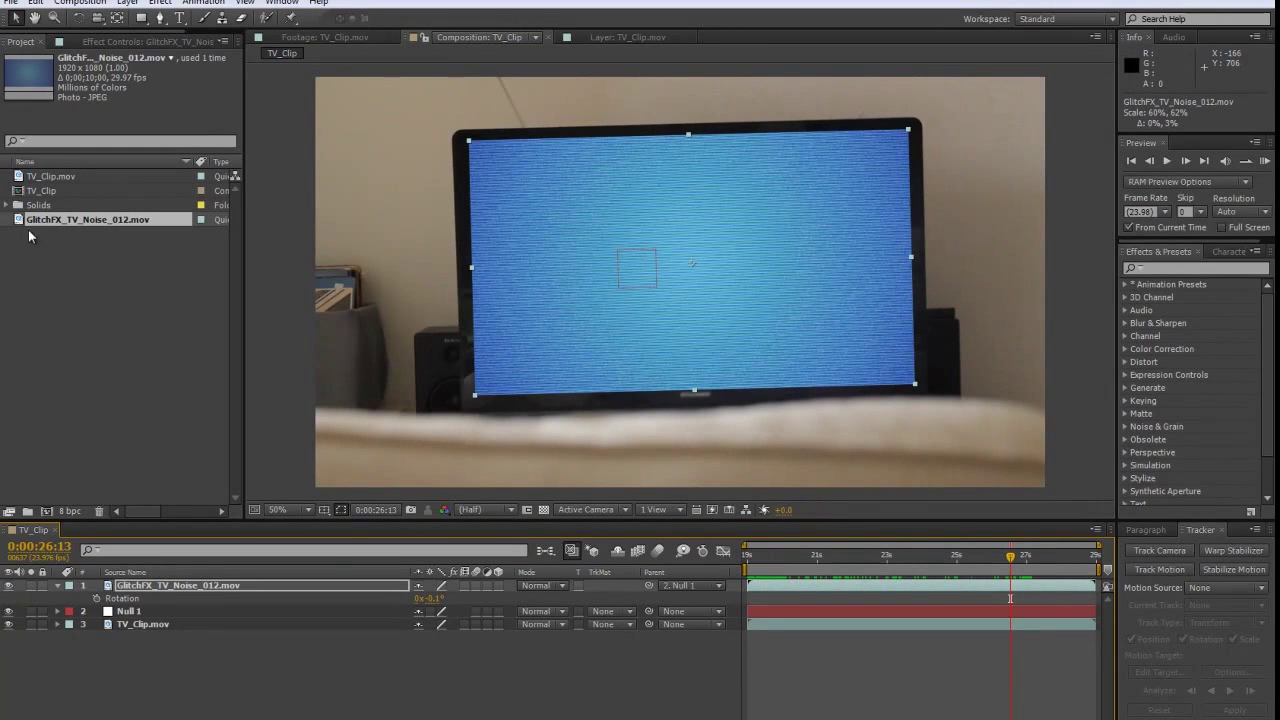
left_click_drag(18, 222, 131, 587)
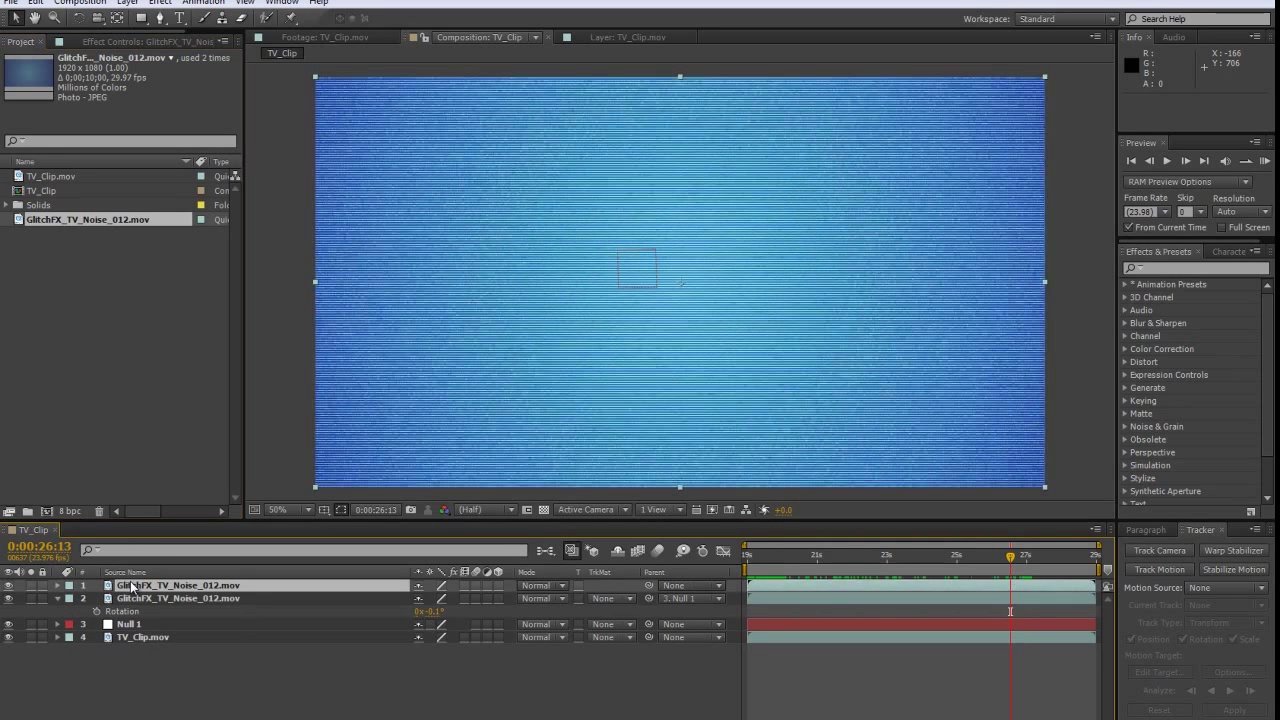
- Collapse the tracked noise layer's Rotation property and bring up the timeline column options
left_click(57, 598)
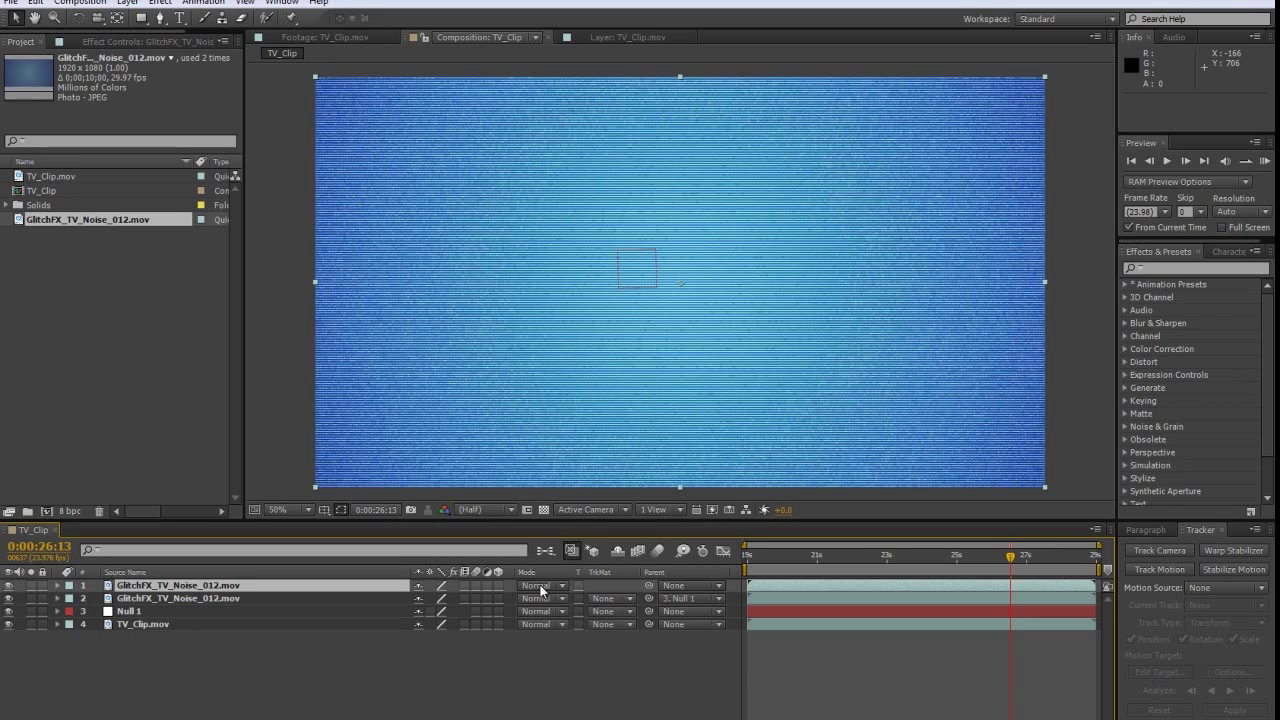
right_click(386, 573)
- Set the top noise layer's blend mode to Soft Light and scrub to preview the bluish light
mouse_move(441, 628)
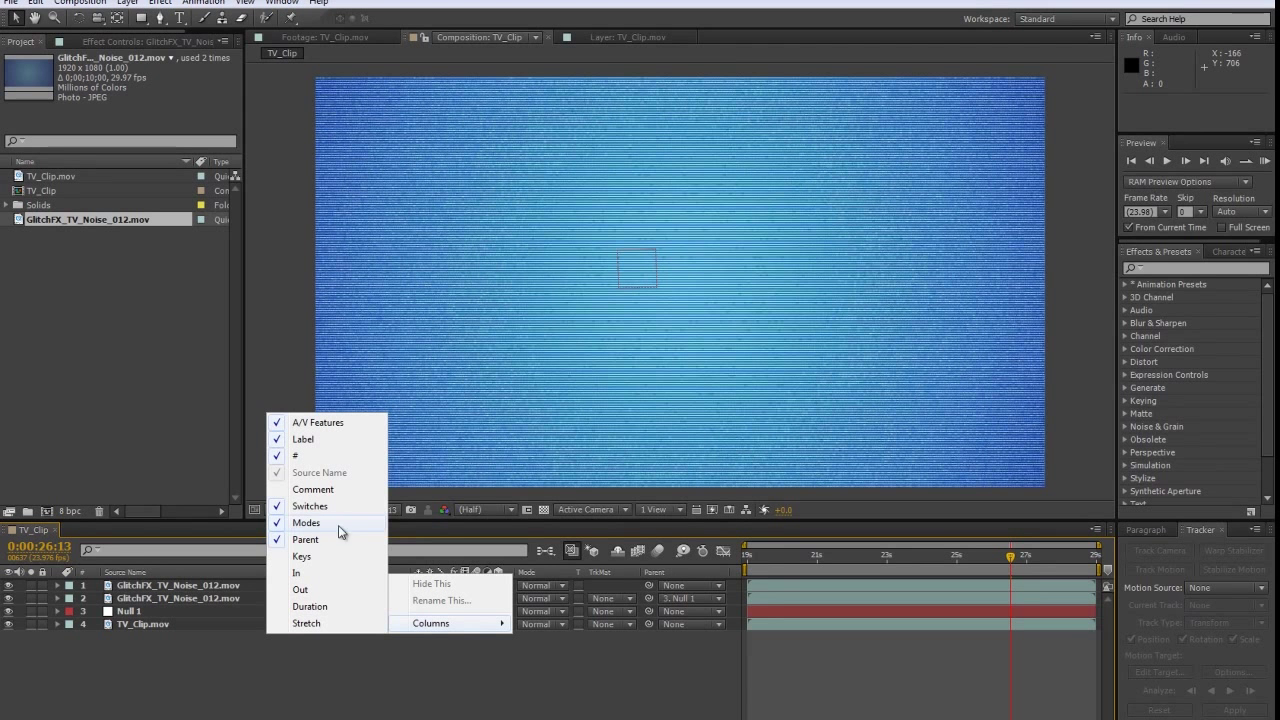
left_click(555, 586)
left_click(559, 583)
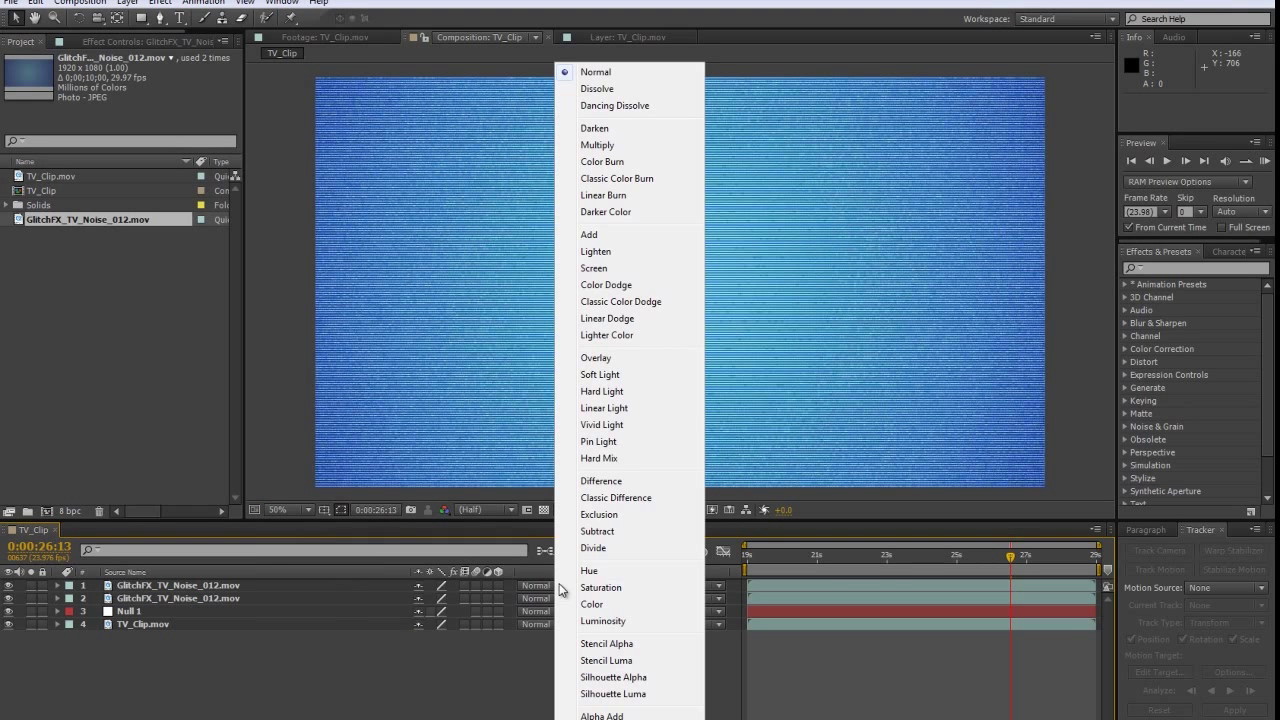
left_click(625, 375)
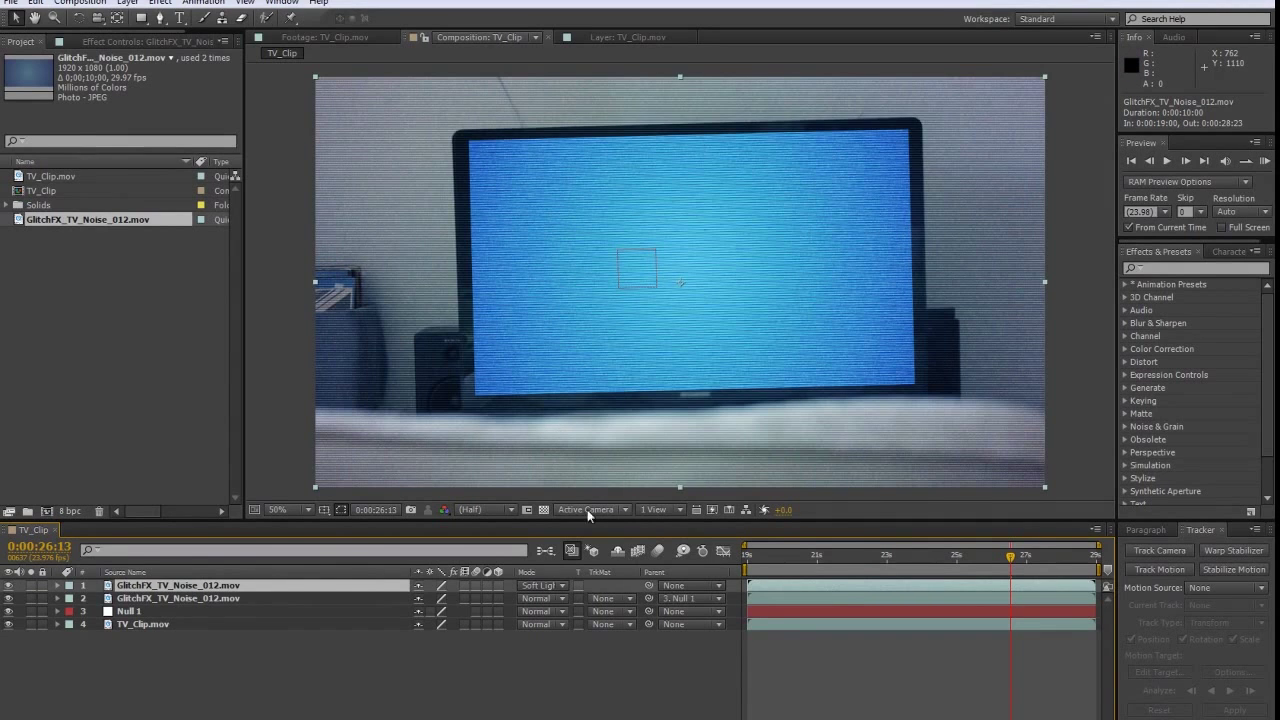
left_click_drag(829, 566, 951, 565)
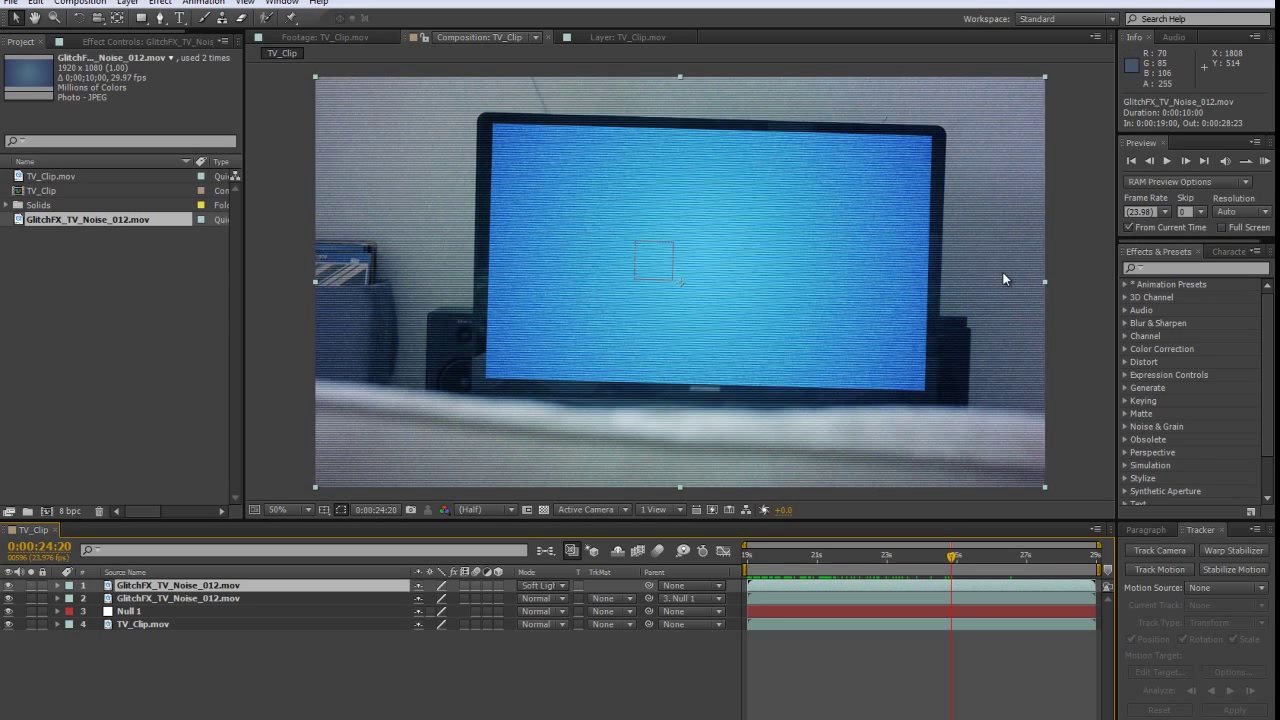
- Add Fast Blur to the top Soft Light noise layer at 28.0 Blurriness, repeating edge pixels
left_click(1145, 268)
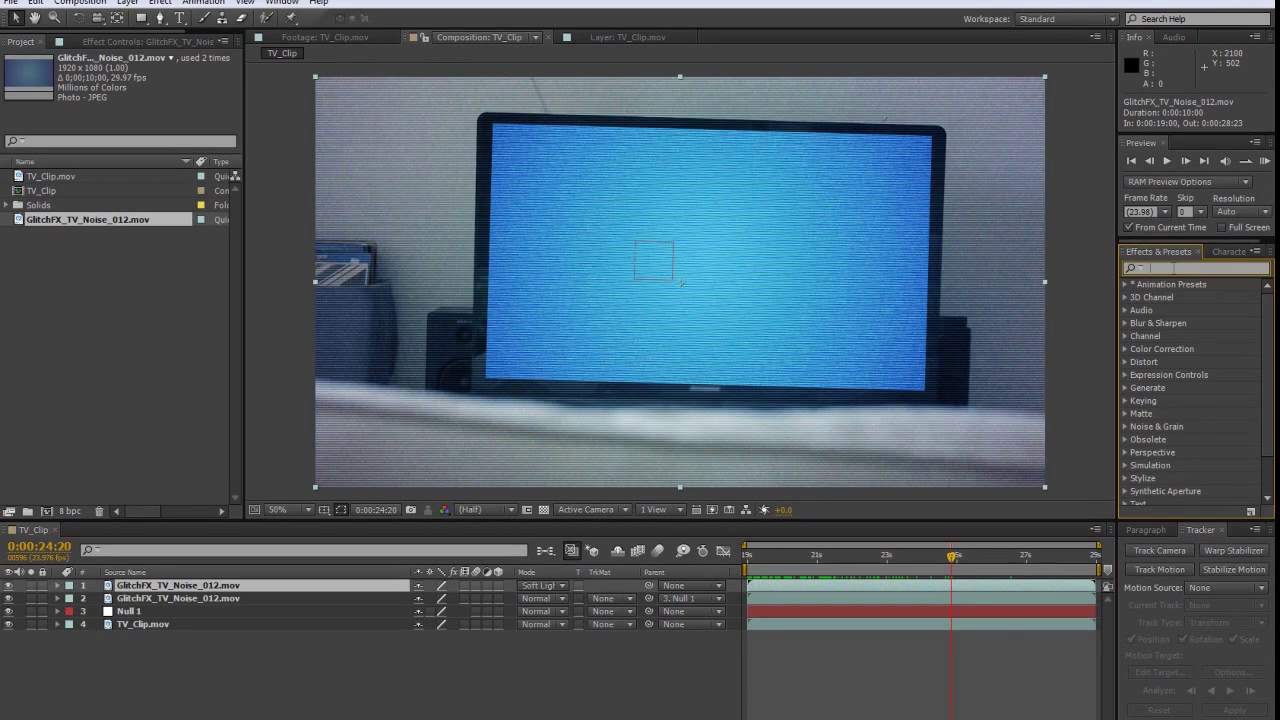
type("fast")
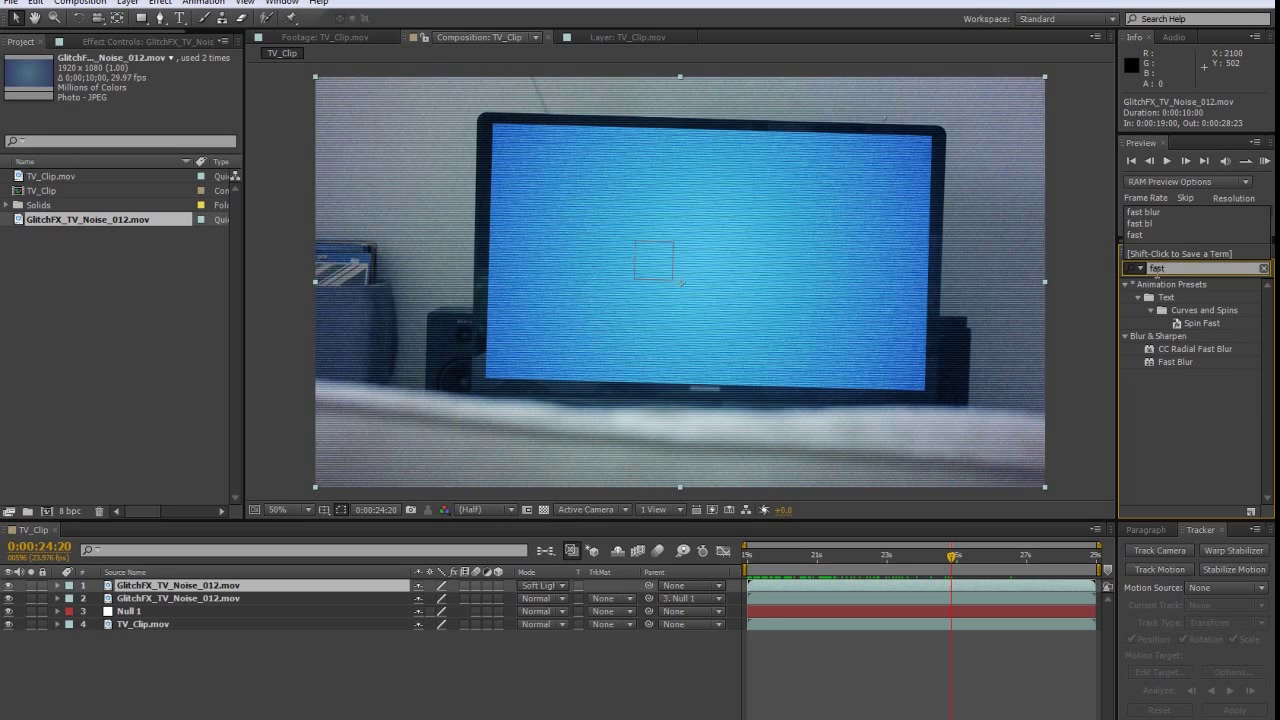
left_click_drag(1172, 363, 821, 316)
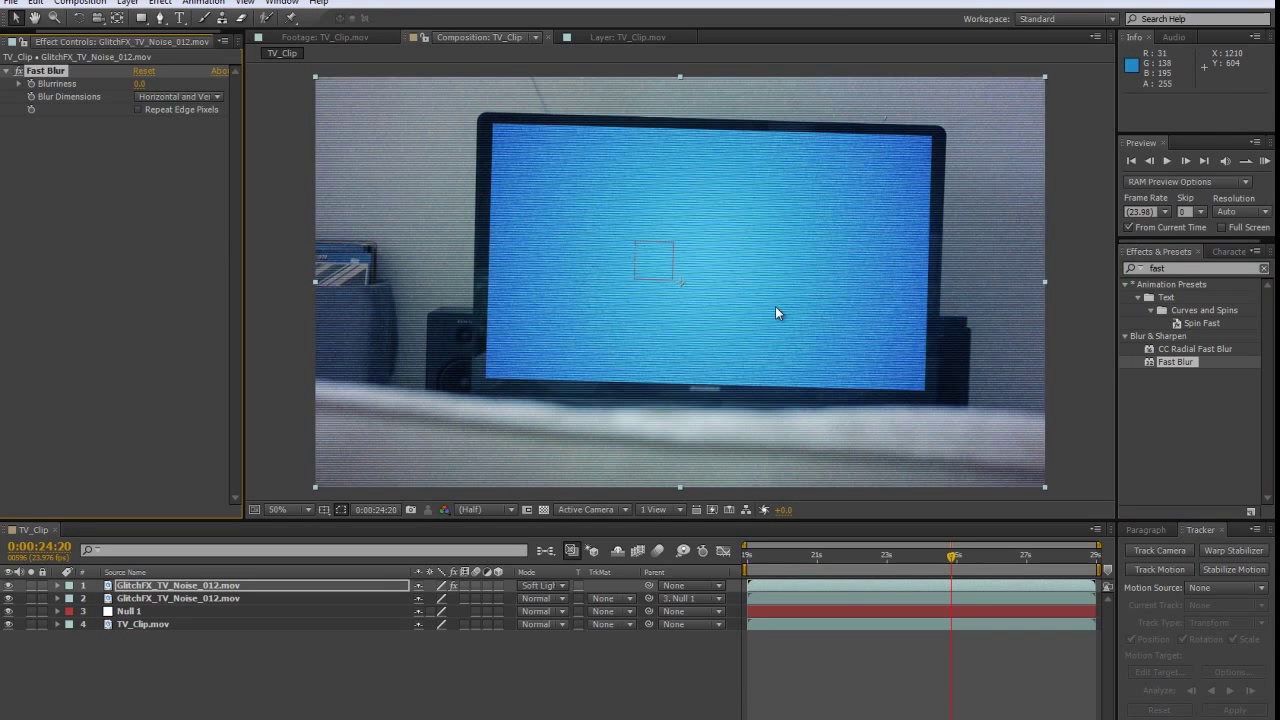
left_click_drag(138, 85, 147, 92)
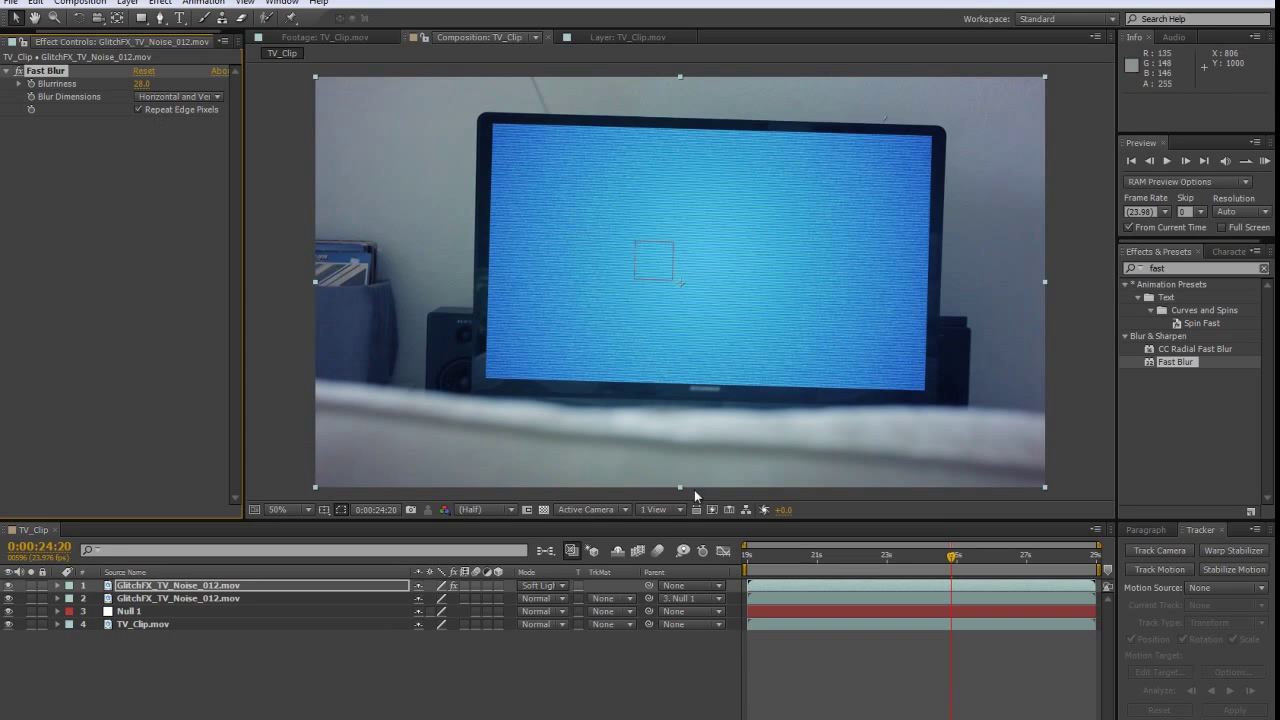
left_click_drag(871, 563, 809, 574)
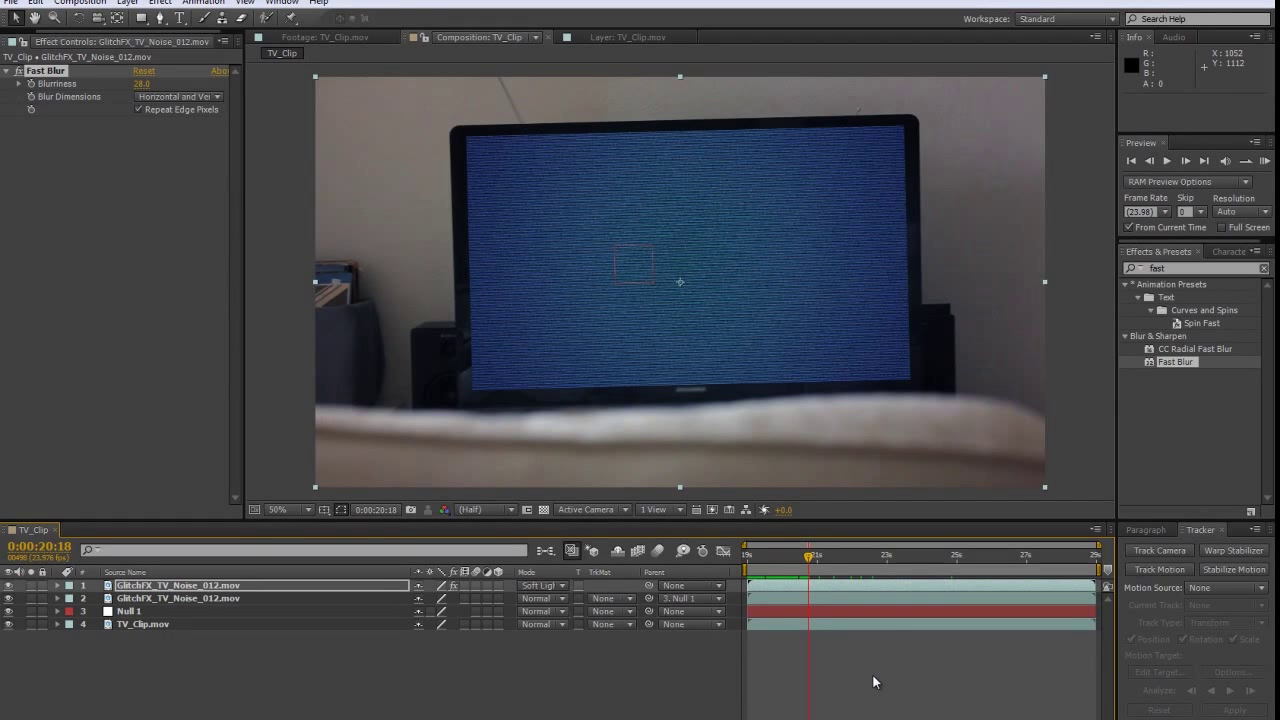
- Add a new Adjustment Layer 1 above both GlitchFX noise layers in TV_Clip
right_click(525, 660)
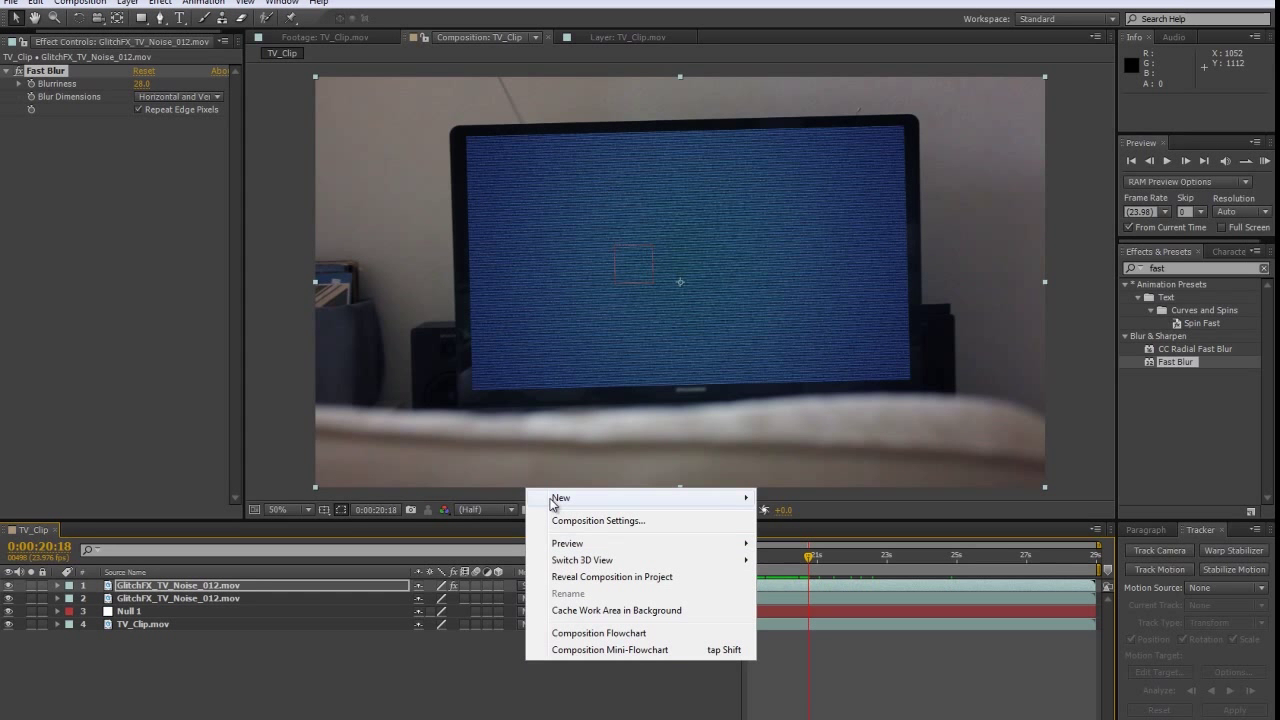
mouse_move(553, 503)
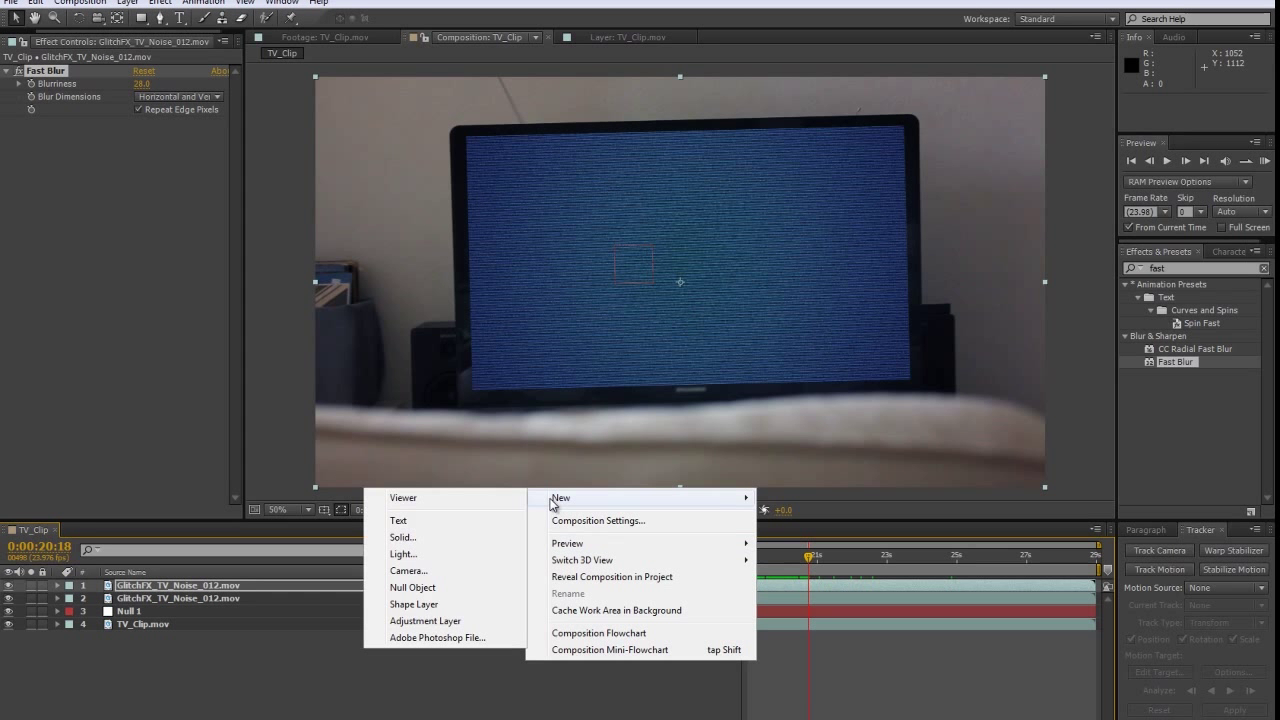
left_click(435, 621)
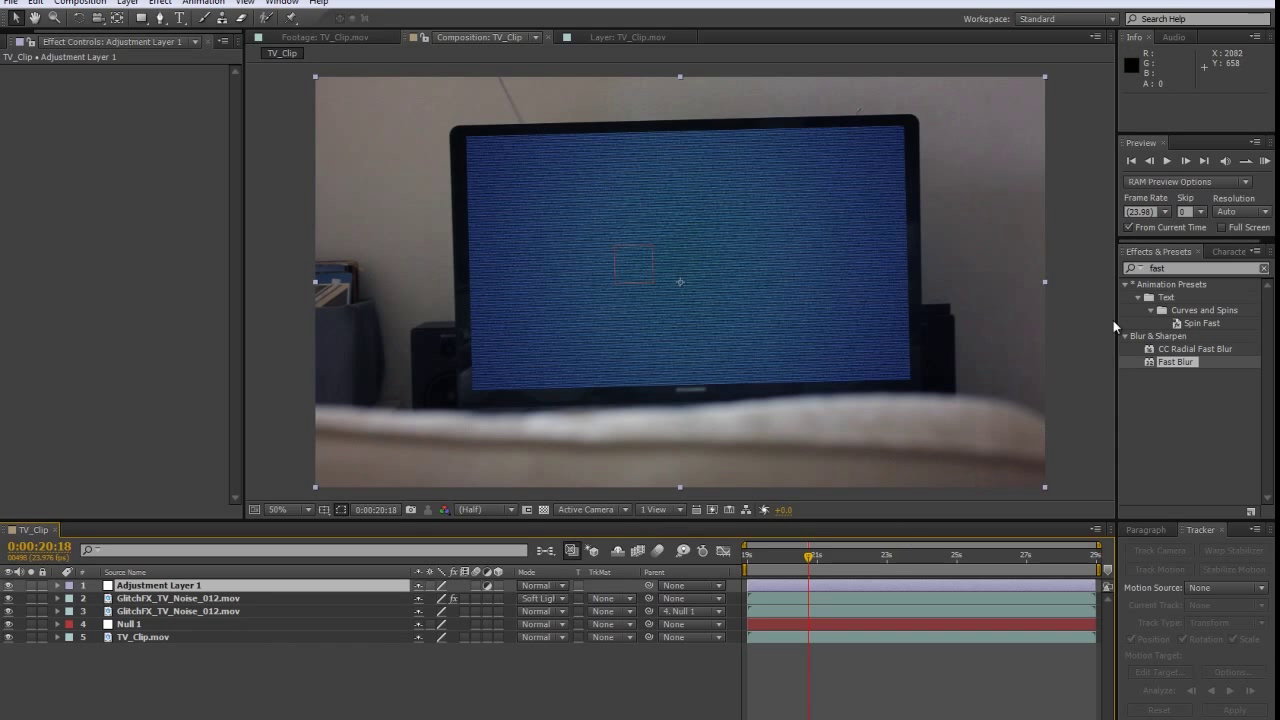
- Apply Curves to Adjustment Layer 1 and pull the RGB curve down to darken the image
left_click(1184, 268)
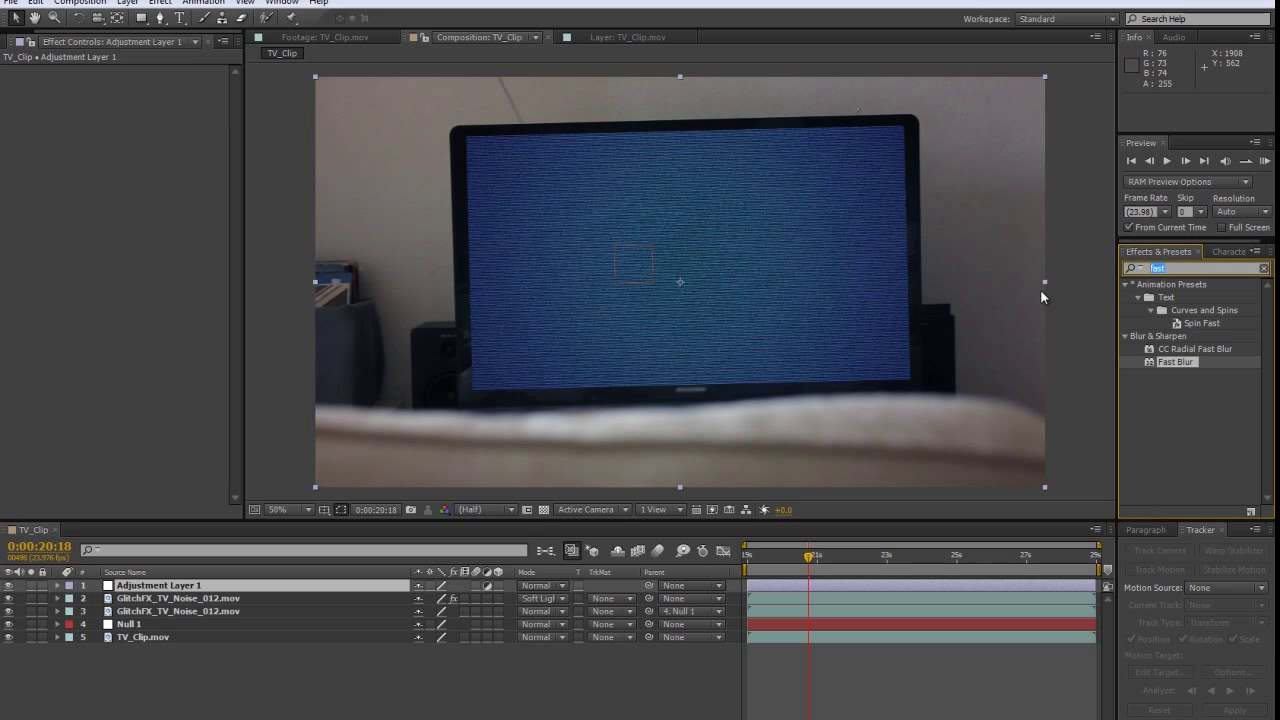
type("curves")
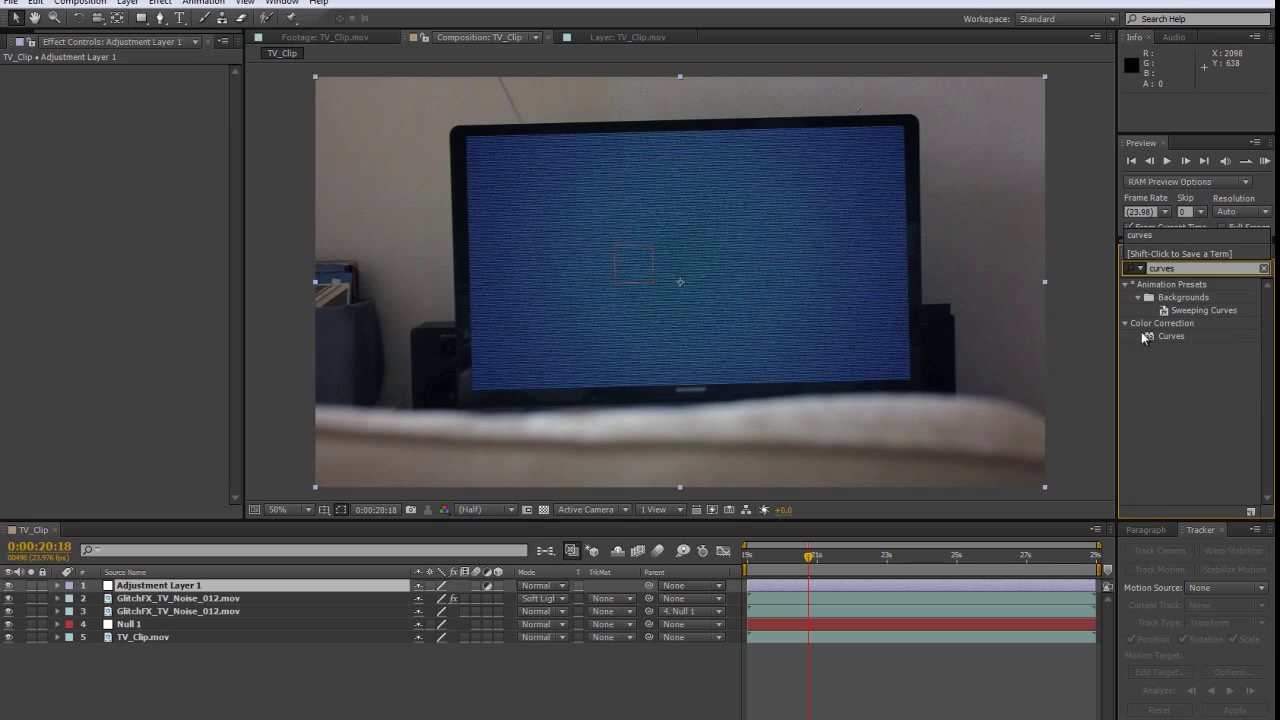
left_click_drag(1177, 338, 197, 587)
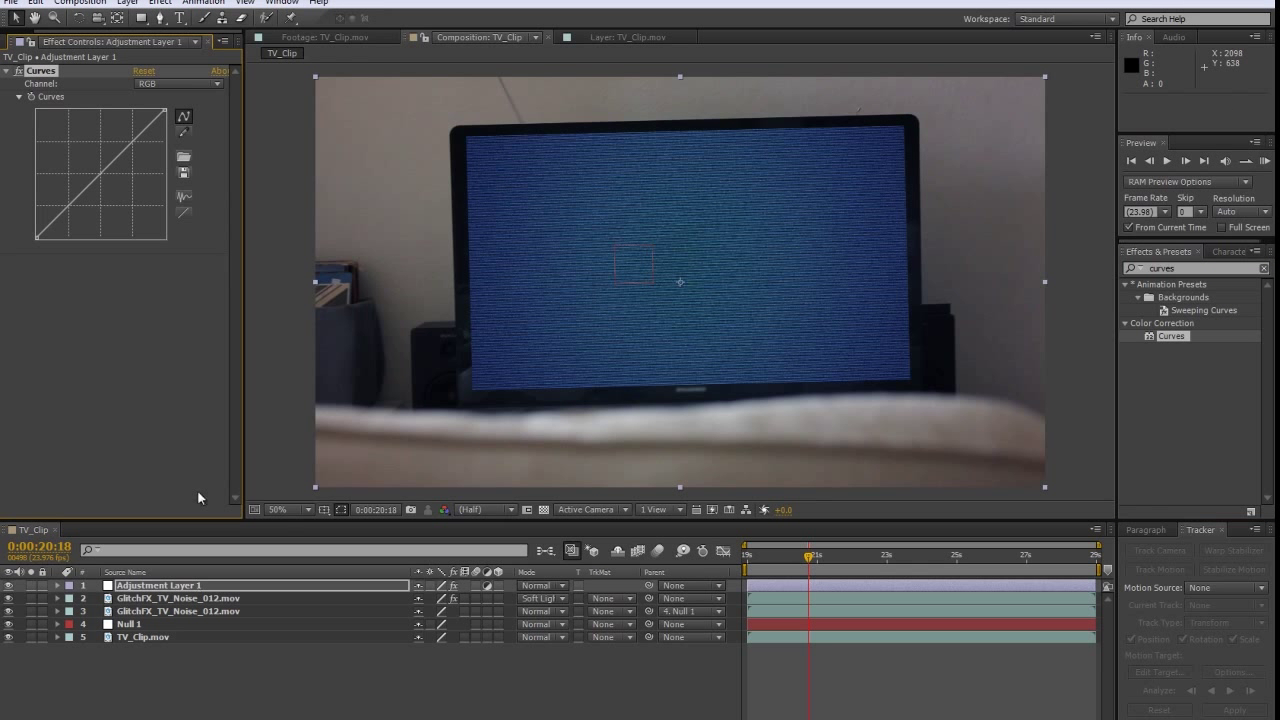
left_click_drag(100, 172, 109, 181)
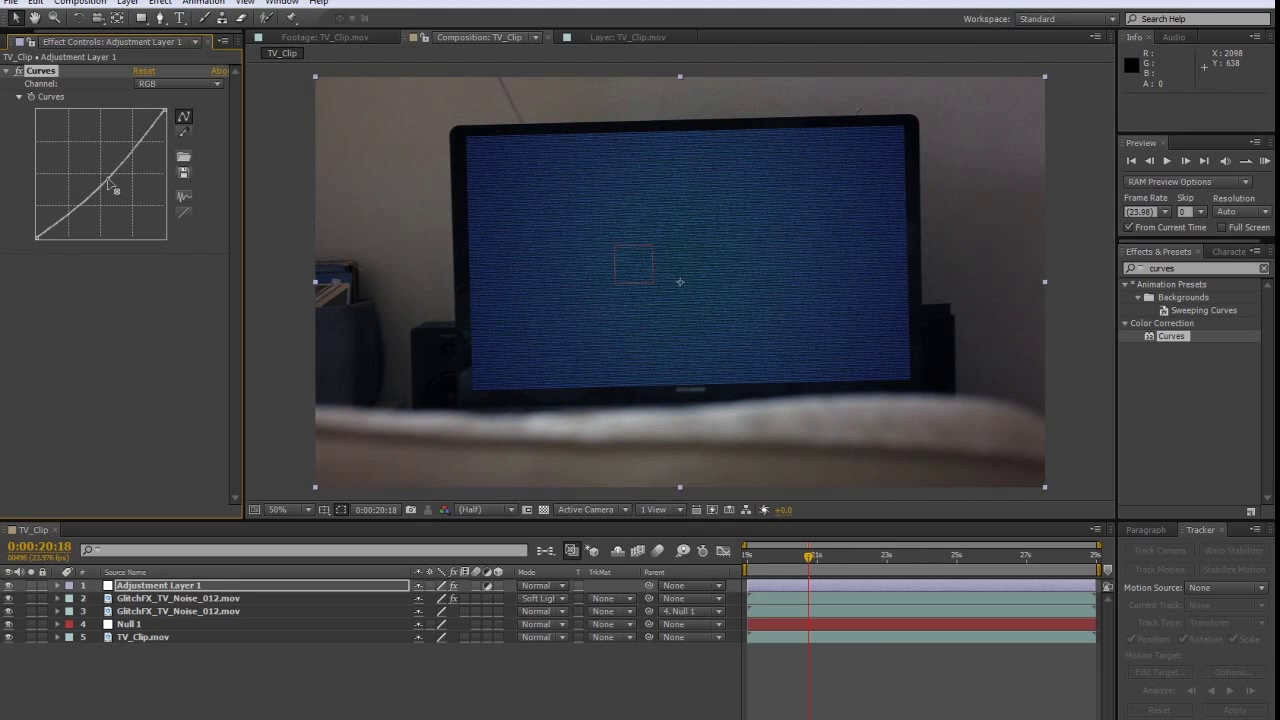
- Raise the Blue channel curve to tint the shot blue
left_click(173, 85)
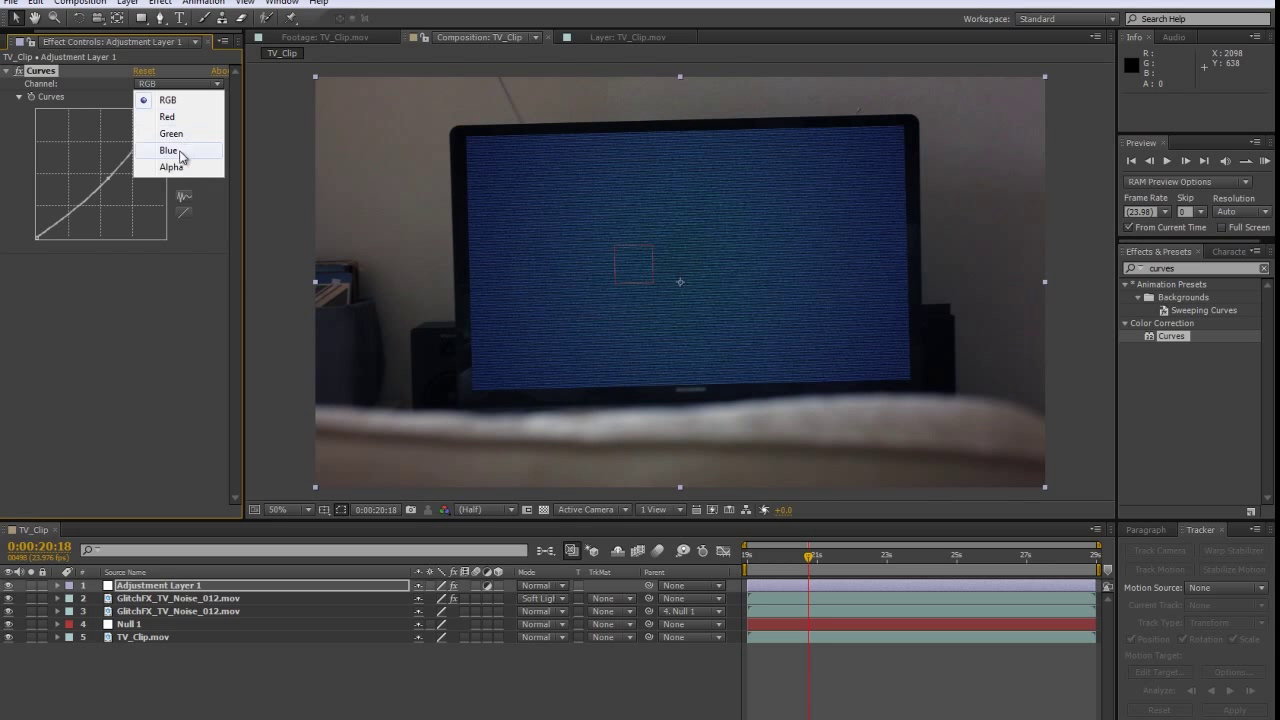
left_click(168, 151)
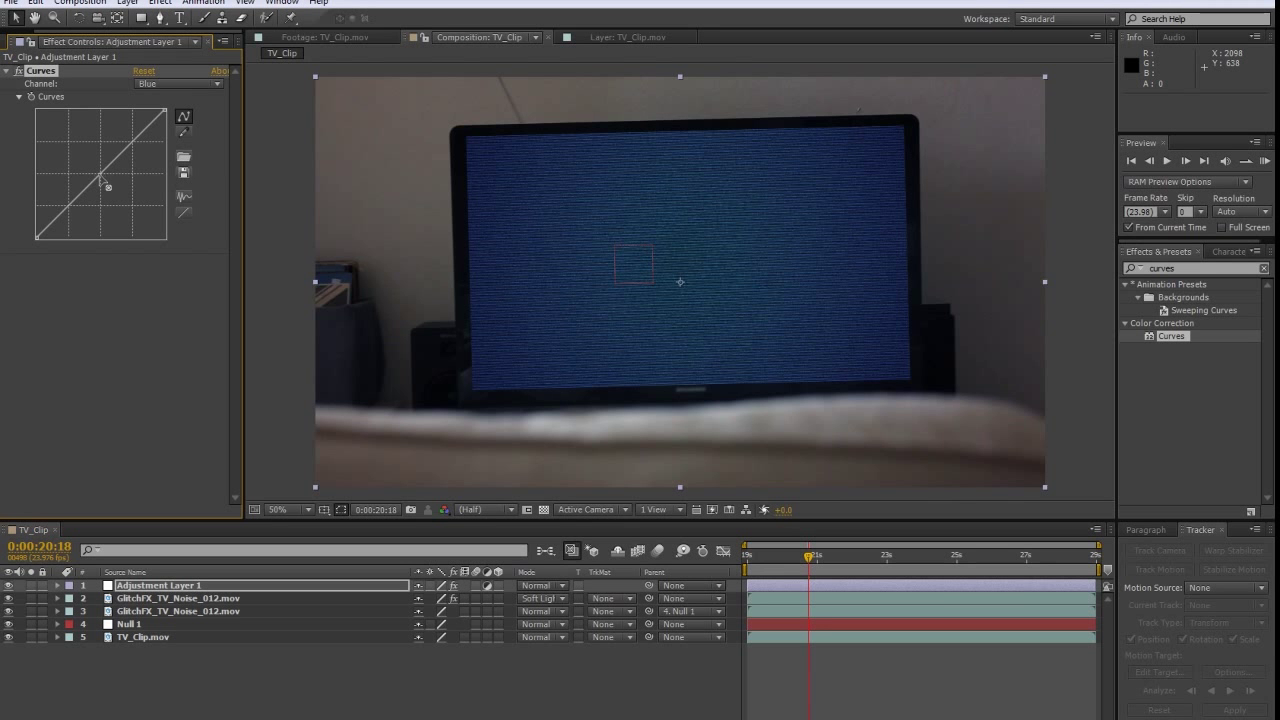
left_click_drag(100, 176, 92, 176)
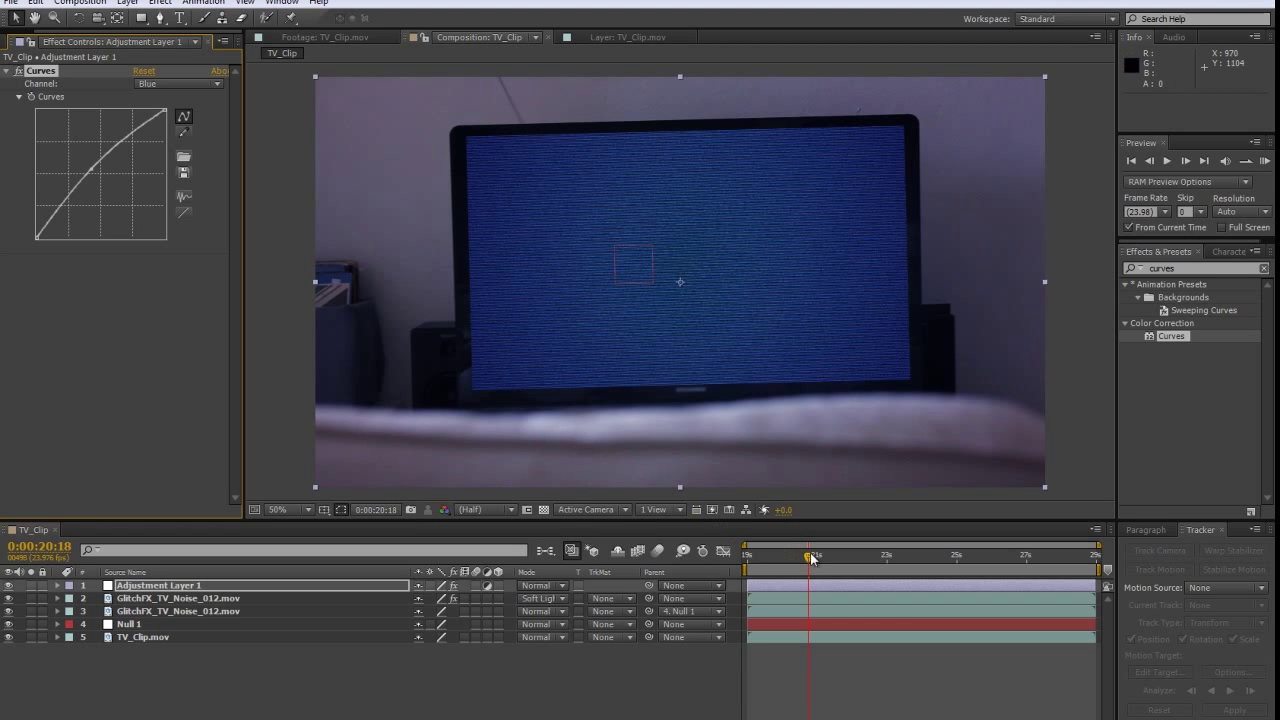
- Rewind to the clip's start and RAM-preview the blue-tinted TV_Clip composite
left_click_drag(810, 556, 718, 560)
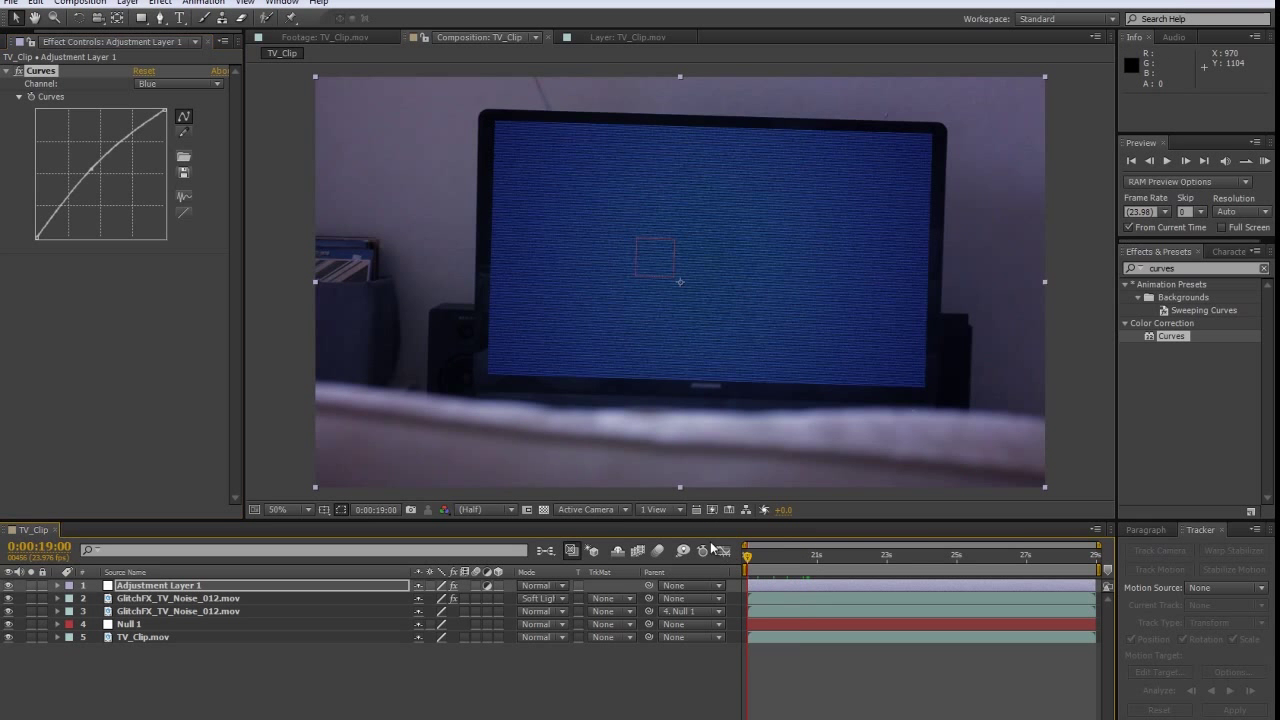
left_click(1264, 161)
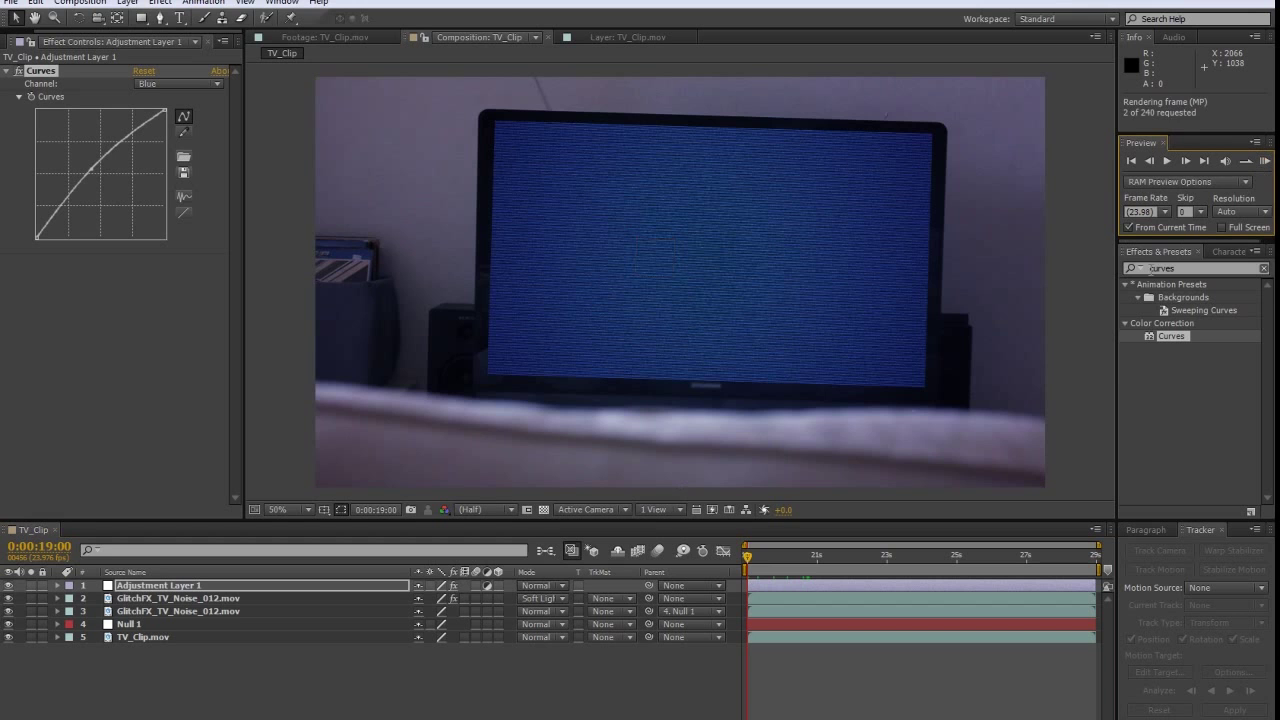